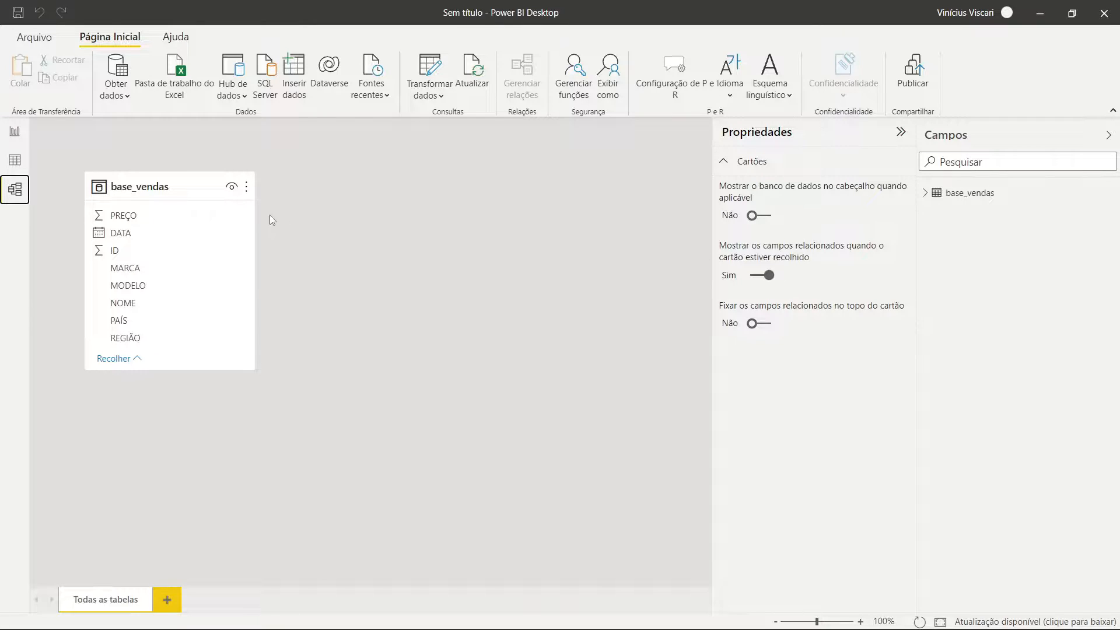
pyautogui.click(20, 164)
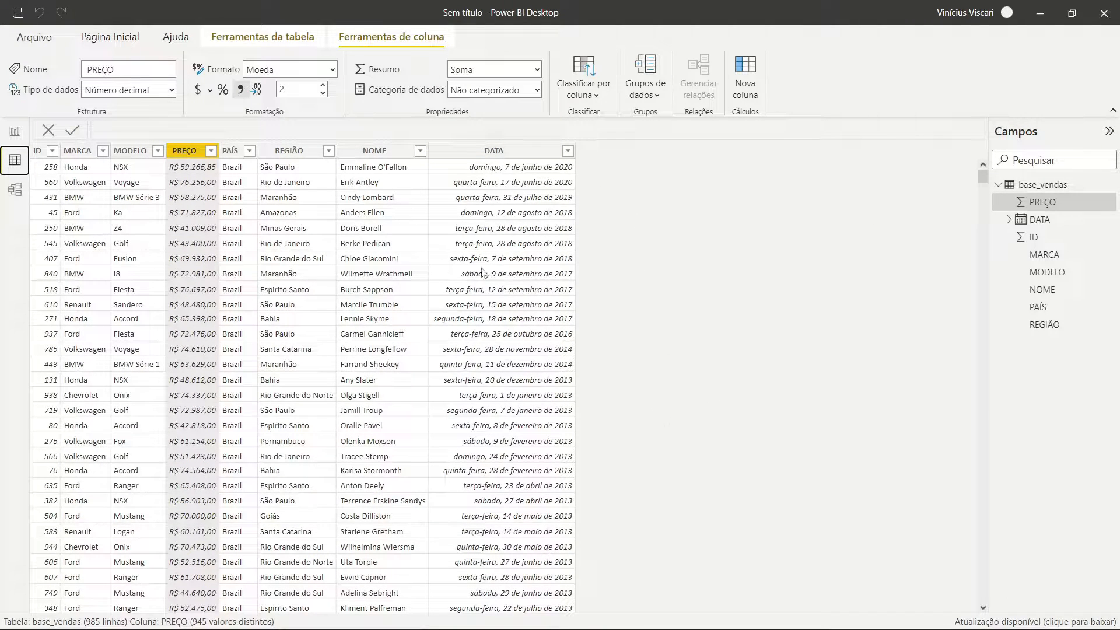
pyautogui.click(15, 190)
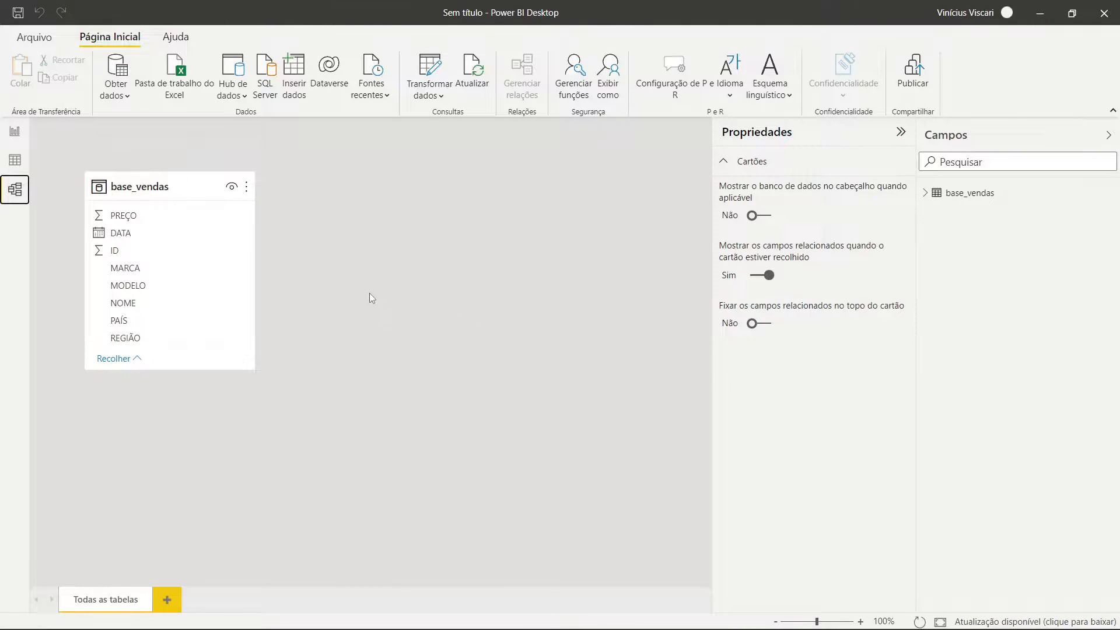
pyautogui.click(15, 160)
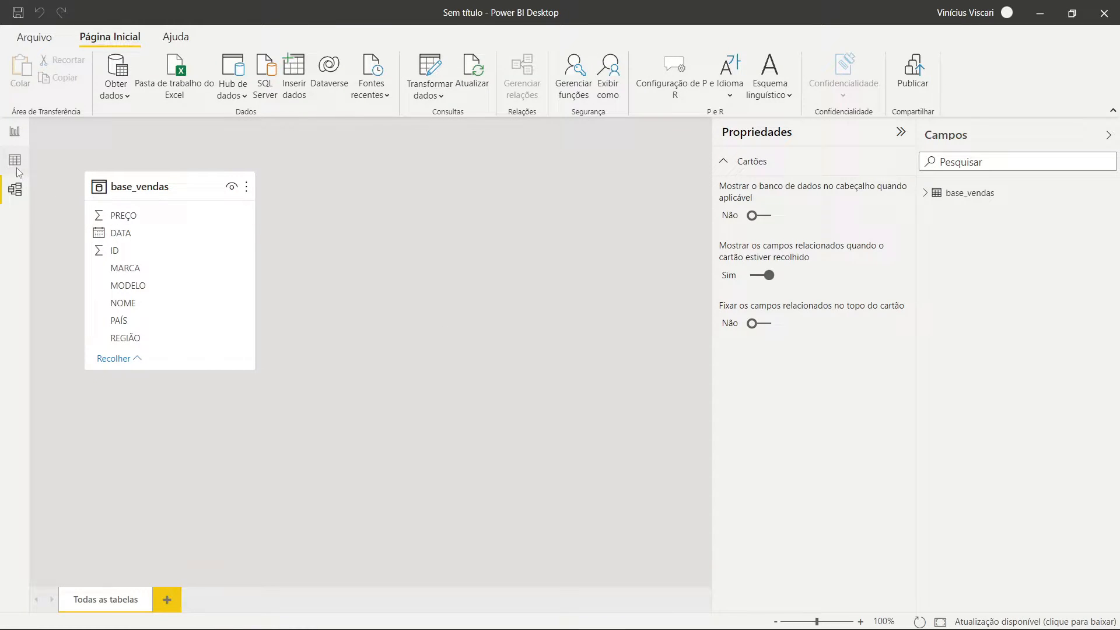
# Step: Start a new calculated table in the data view and name it Calendario
pyautogui.click(15, 166)
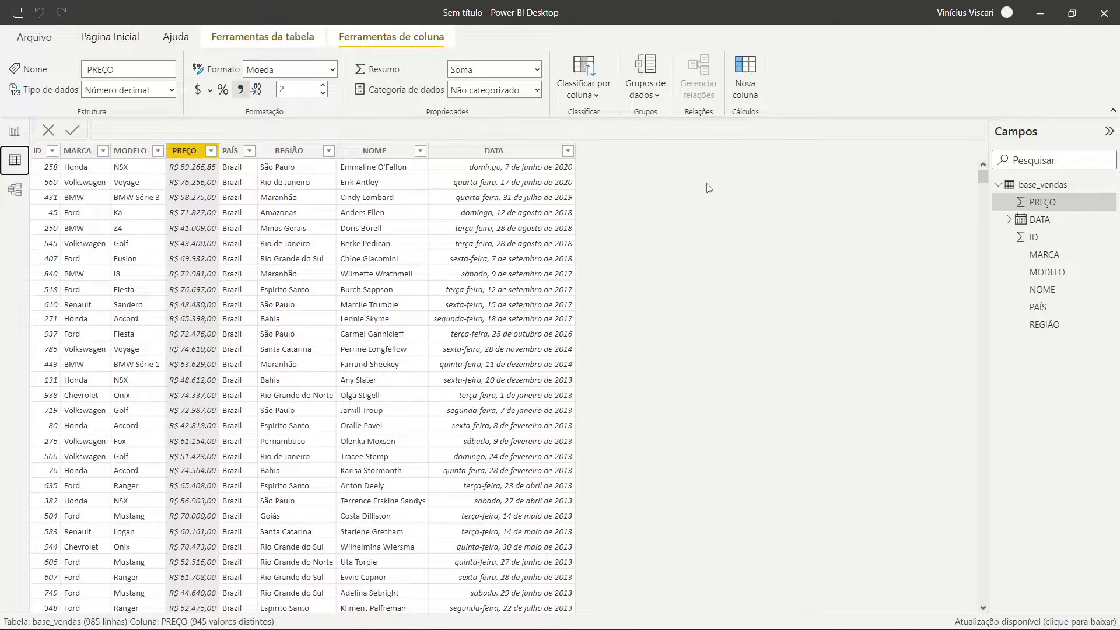
pyautogui.click(253, 40)
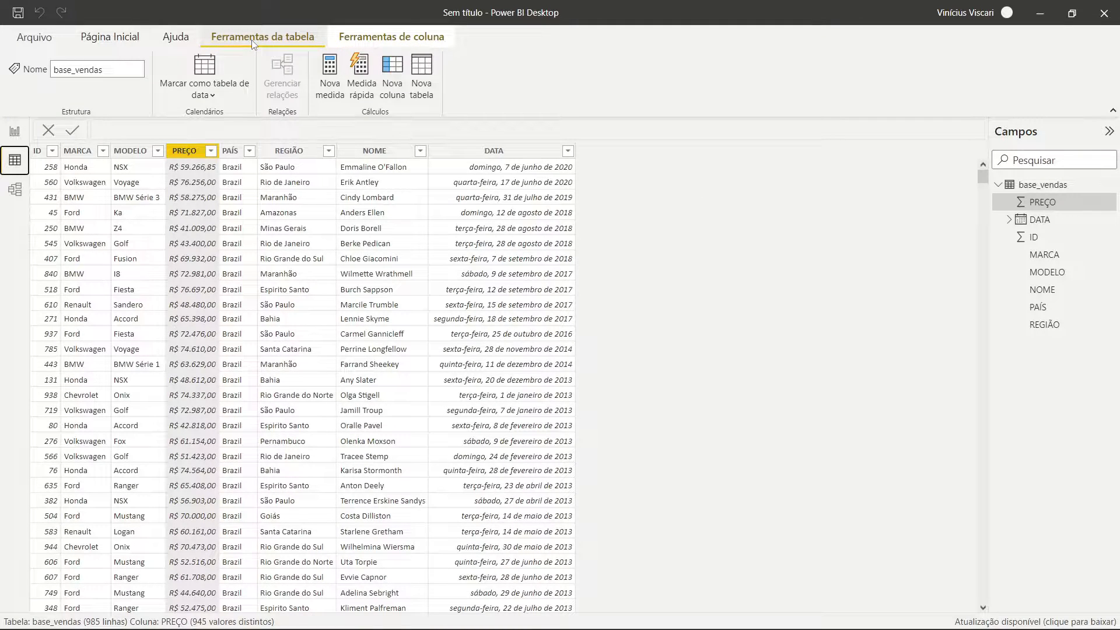
pyautogui.click(422, 76)
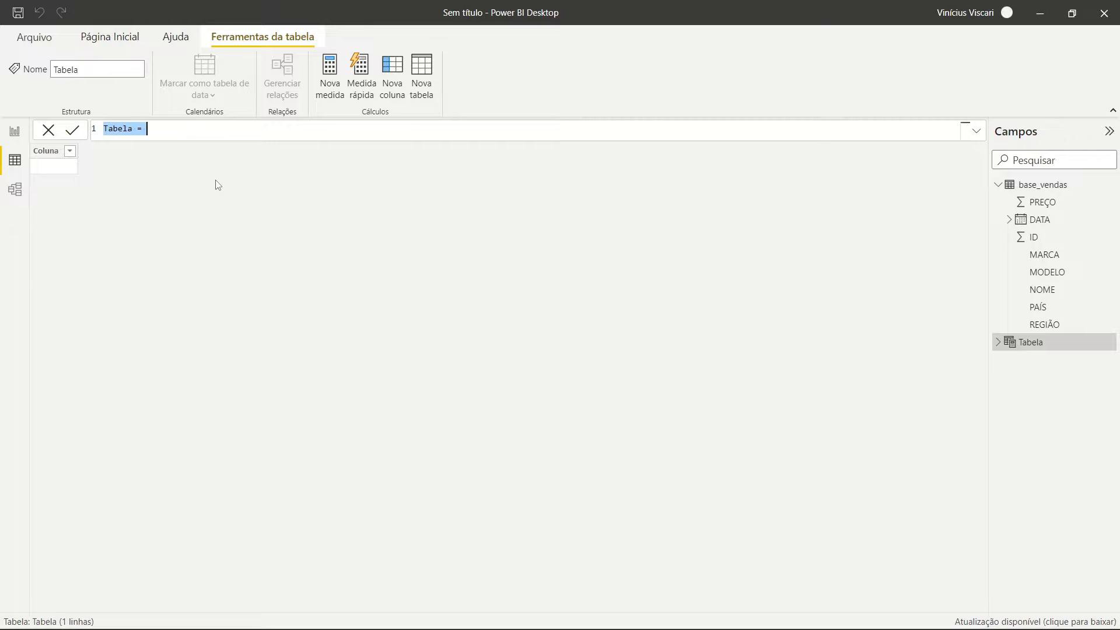
pyautogui.click(119, 131)
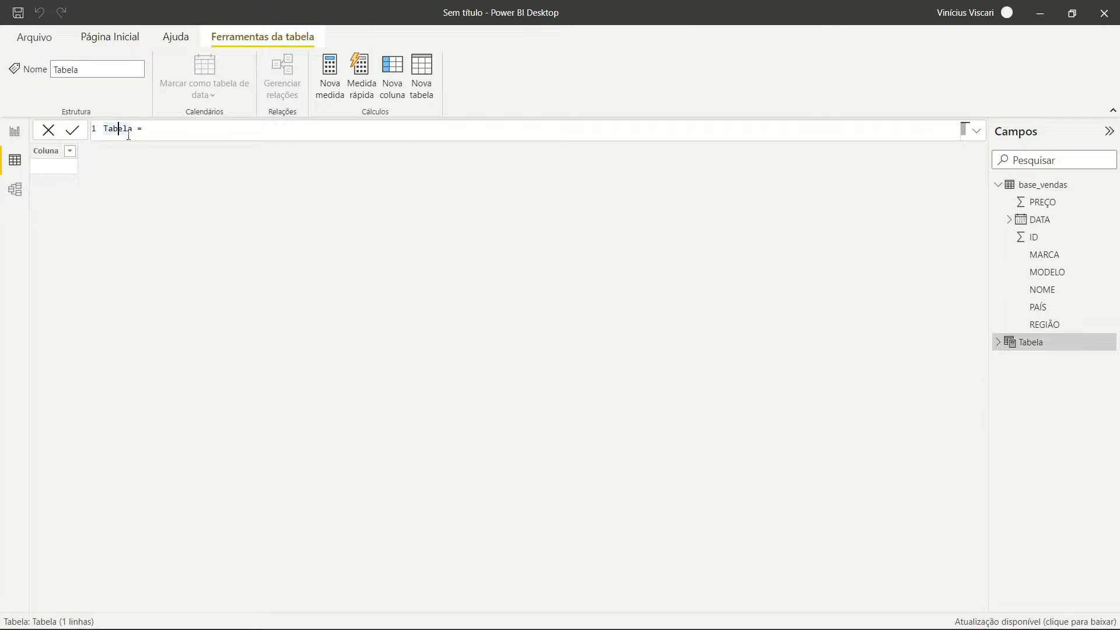
pyautogui.doubleClick(122, 133)
pyautogui.write('Ca')
pyautogui.press('BackSpace')
pyautogui.press('BackSpace')
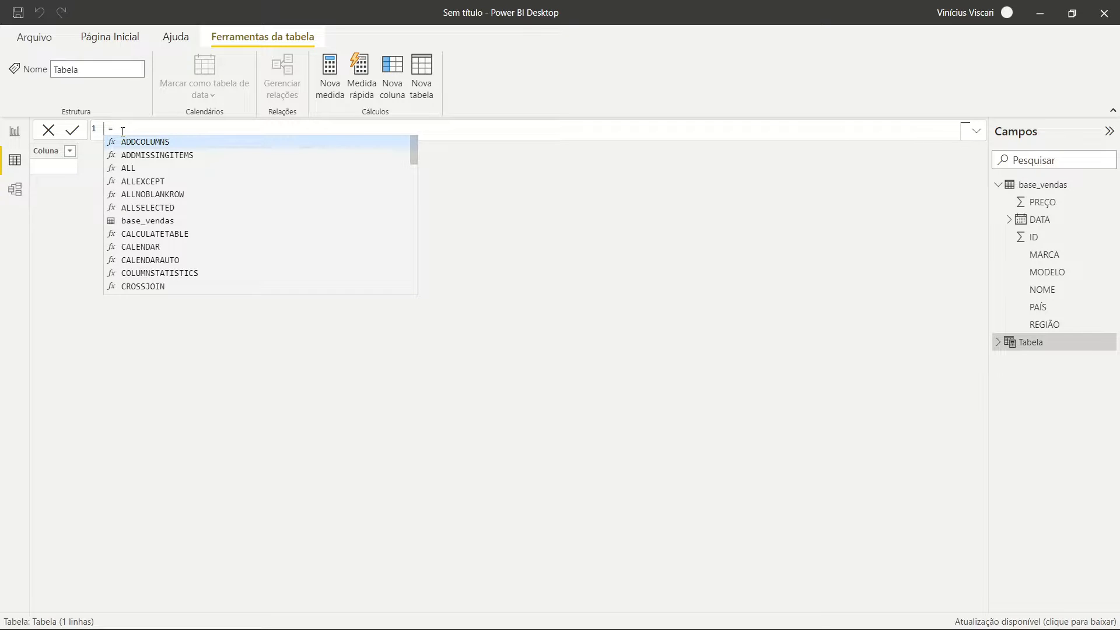
pyautogui.write('Calendario')
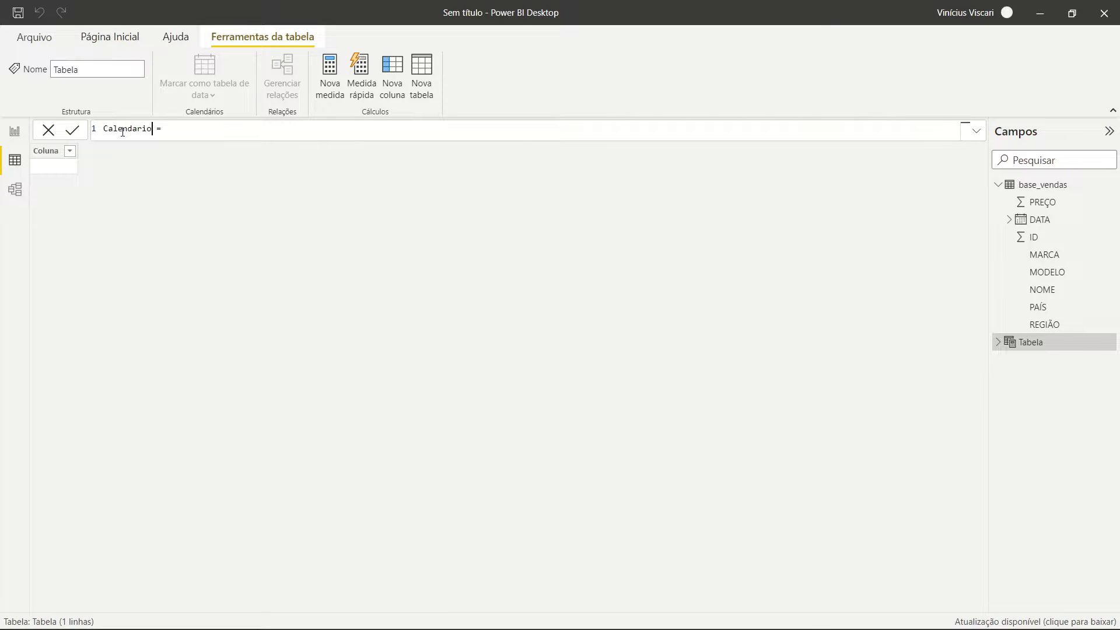
# Step: Define the Calendario table with the formula CALENDARAUTO() without a fiscal year-end argument
pyautogui.click(169, 129)
pyautogui.write('Calenda')
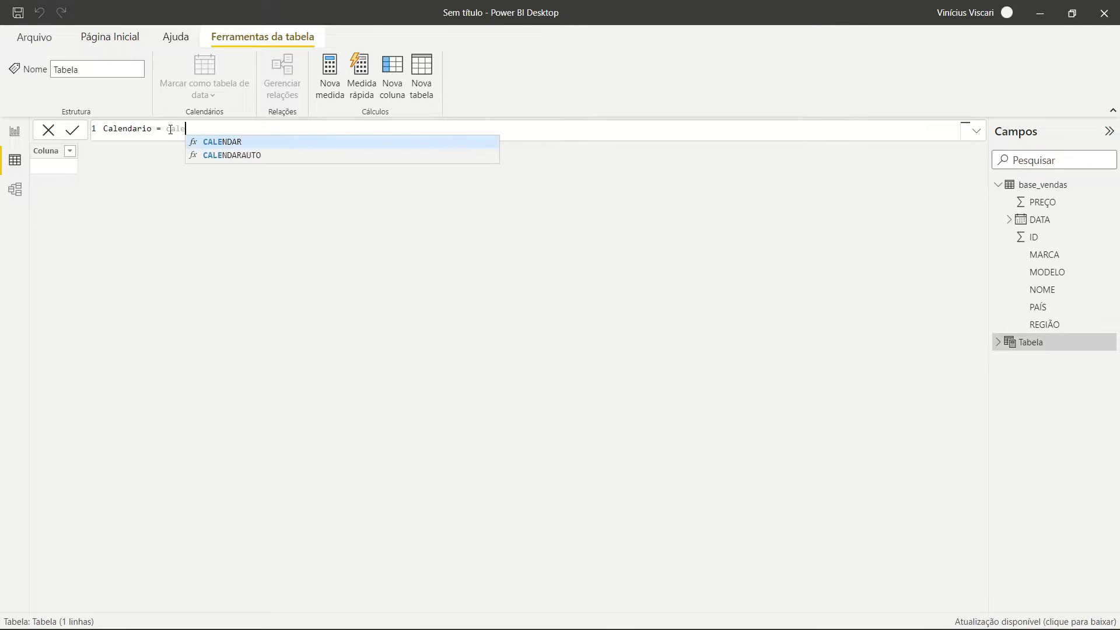
pyautogui.press('Down')
pyautogui.press('Tab')
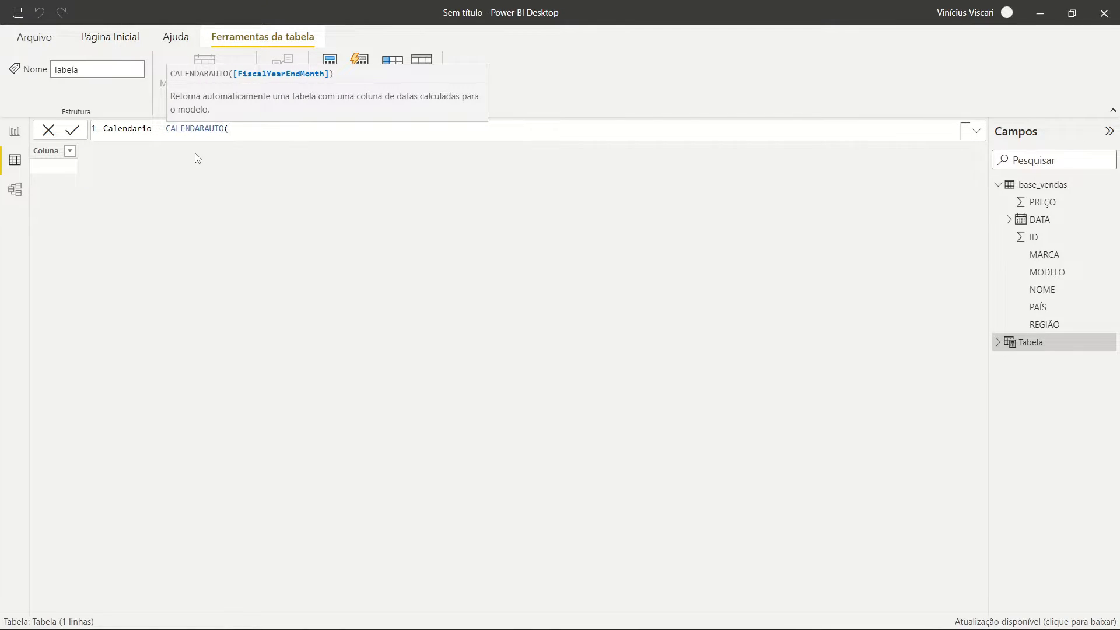
pyautogui.write(')')
pyautogui.press('Return')
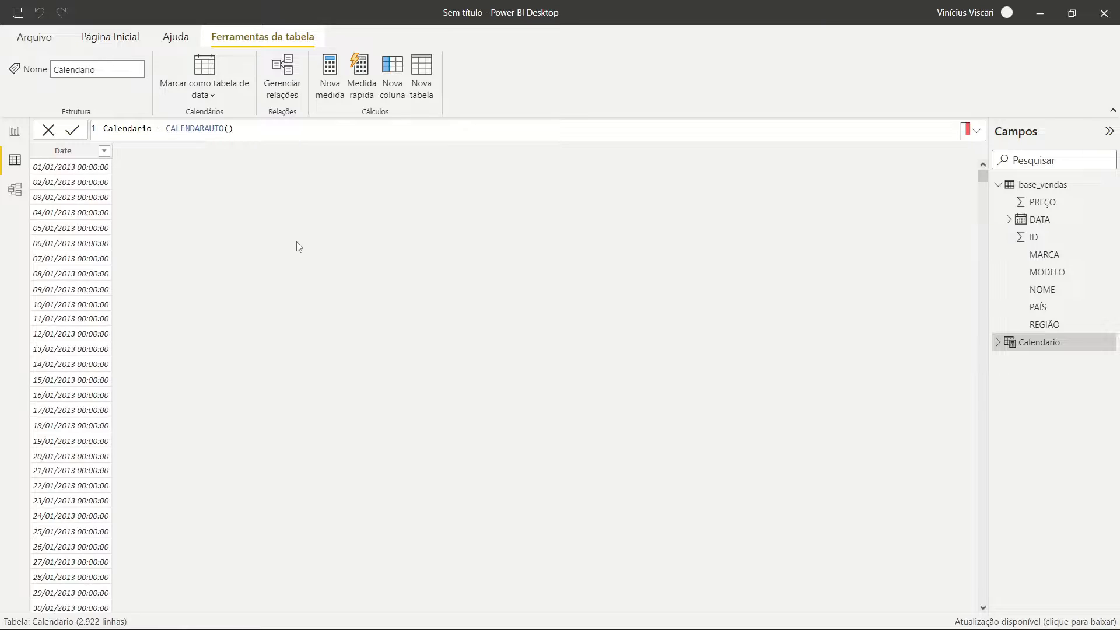
# Step: Sort the Calendario table's Date column in descending order and check its range against the dates in base_vendas
pyautogui.click(104, 151)
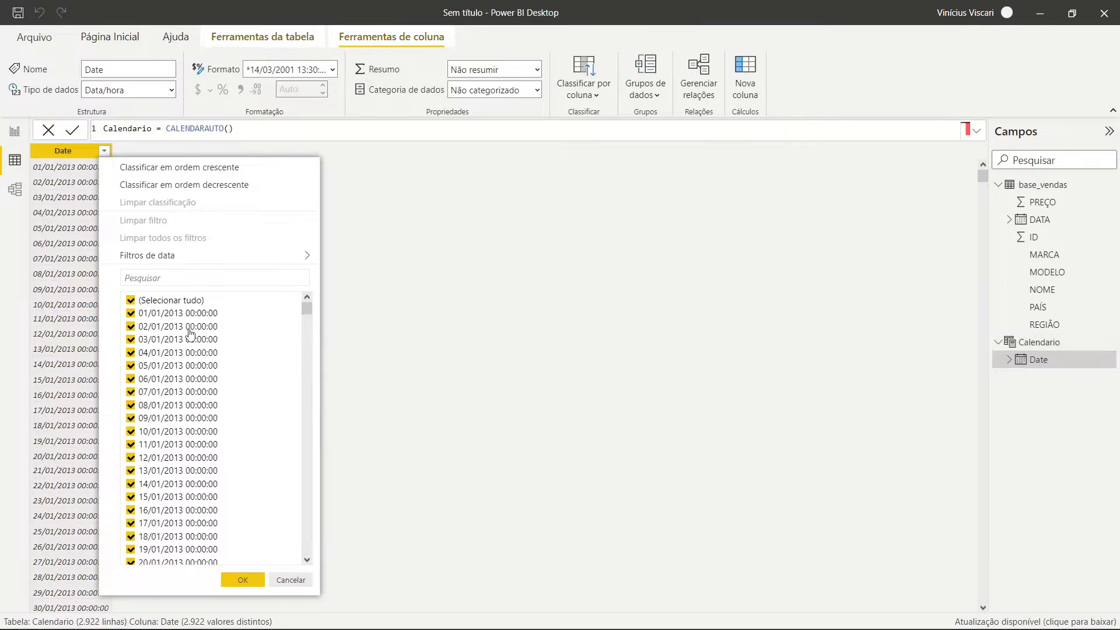
pyautogui.moveTo(198, 267)
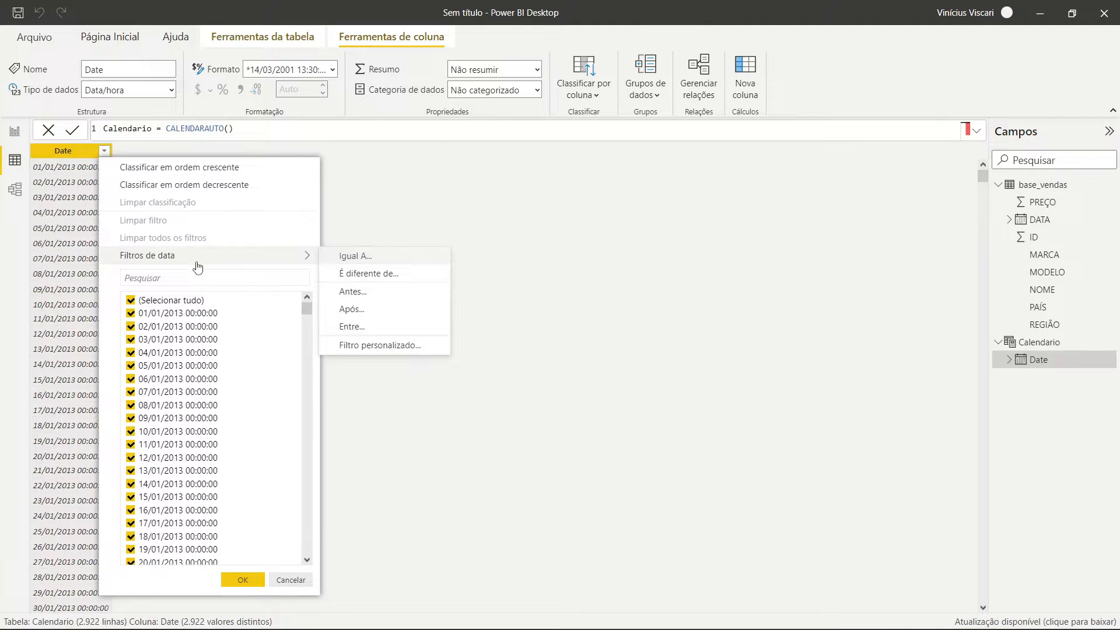
pyautogui.click(235, 186)
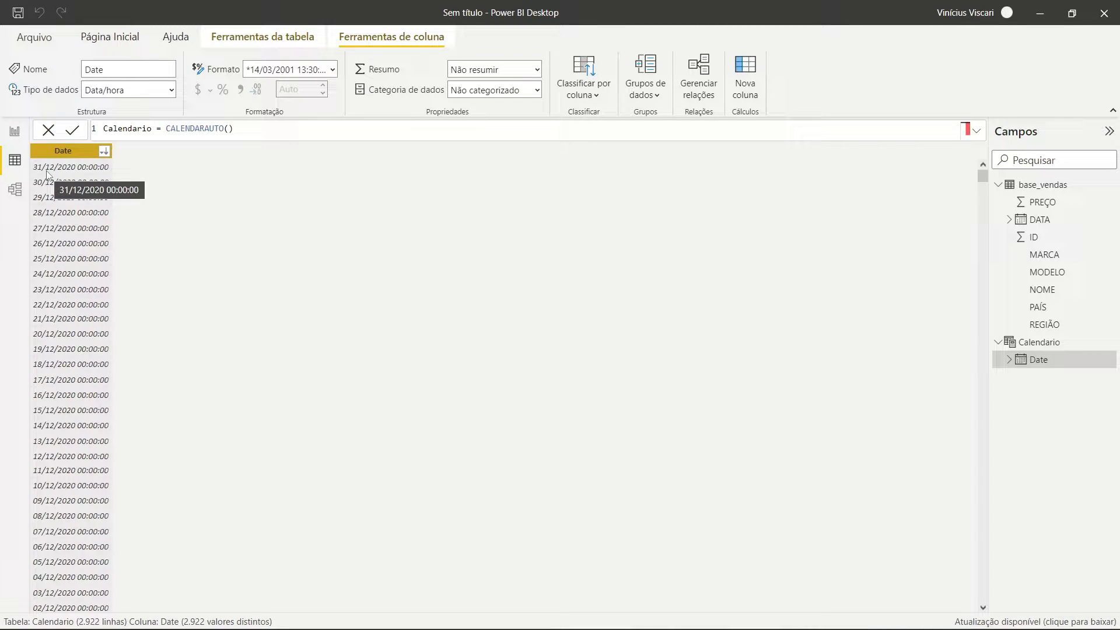
pyautogui.click(1032, 188)
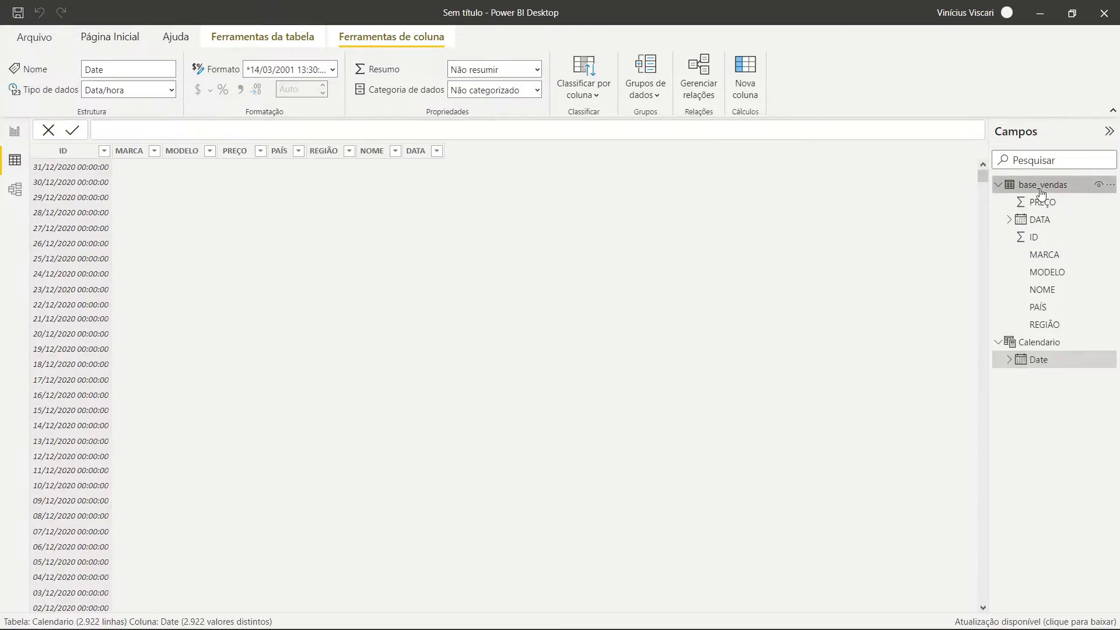
pyautogui.scroll(-5, 593, 198)
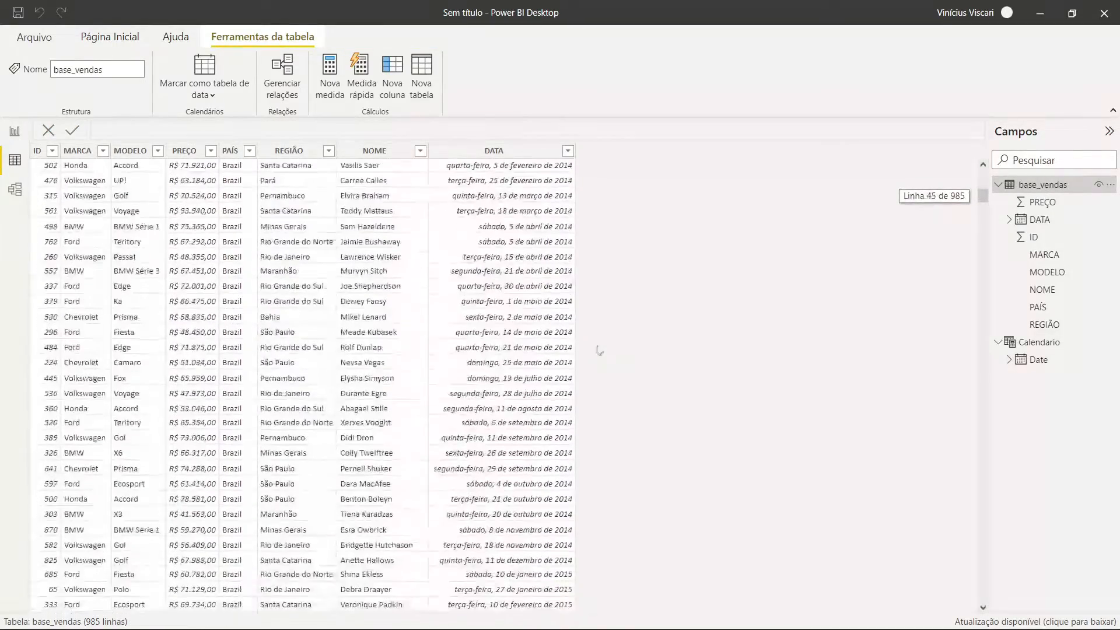
pyautogui.scroll(5, 615, 466)
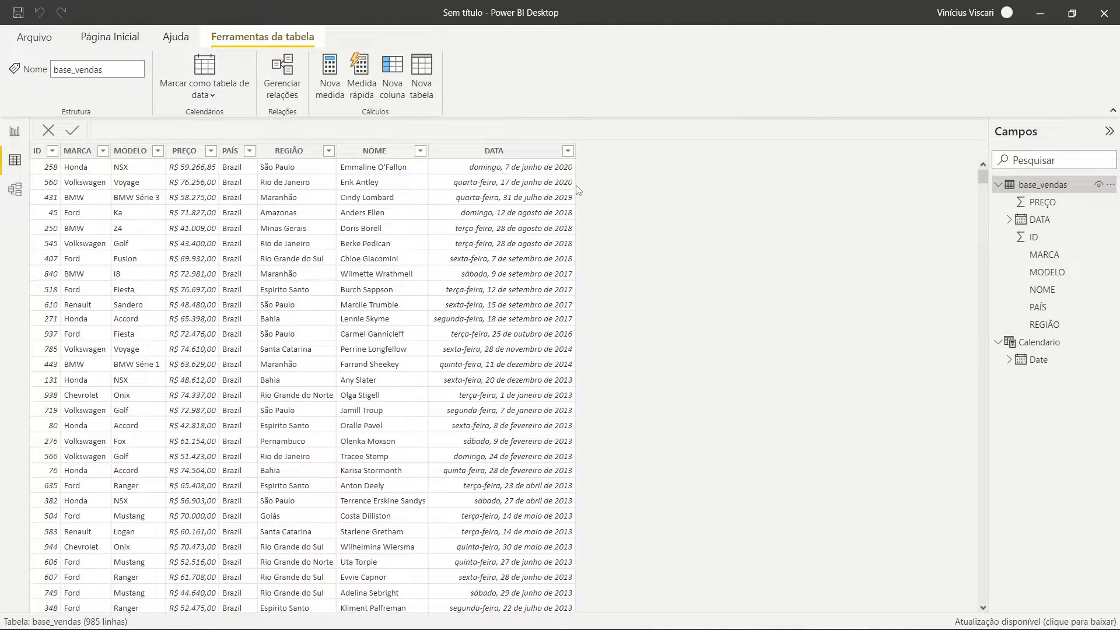
# Step: Format the Calendario table's Date column as a full date with weekday, day, month name and four-digit year
pyautogui.click(1049, 357)
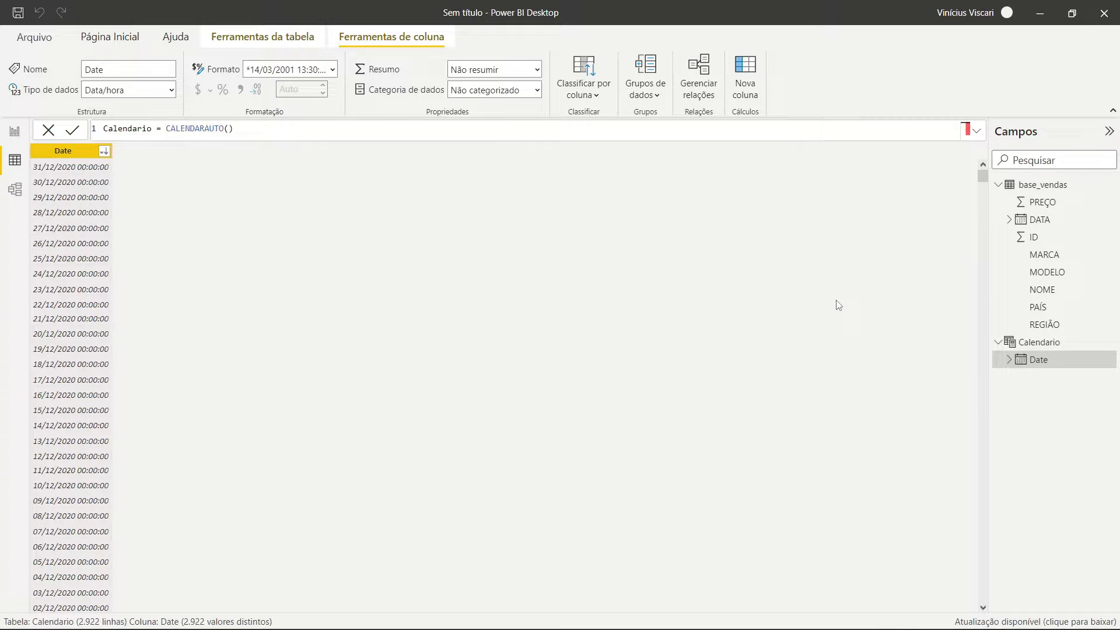
pyautogui.click(332, 70)
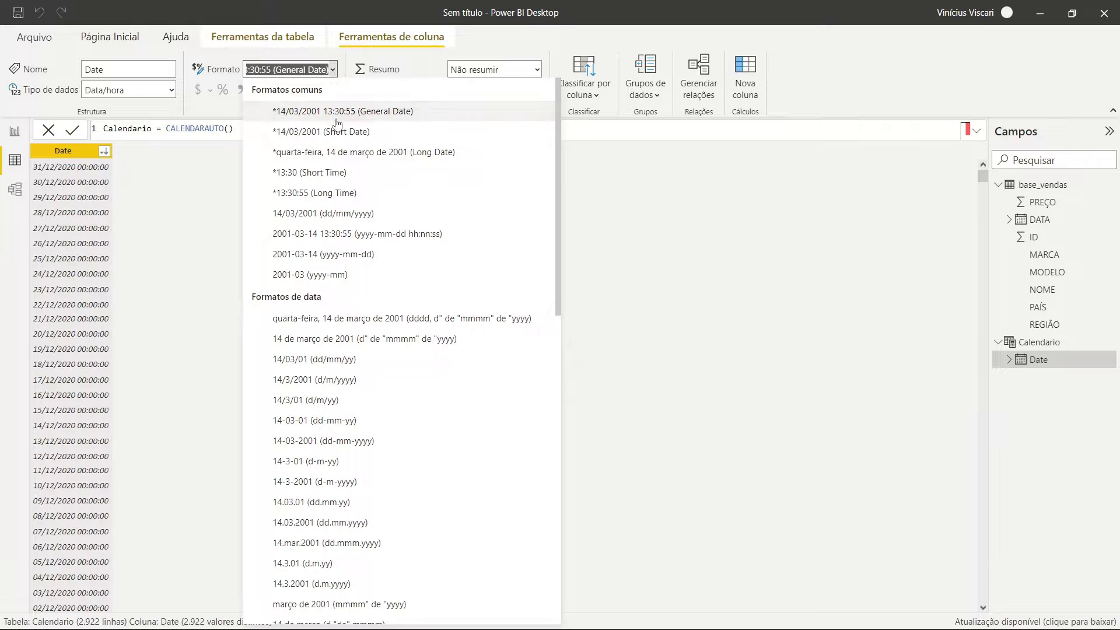
pyautogui.click(371, 321)
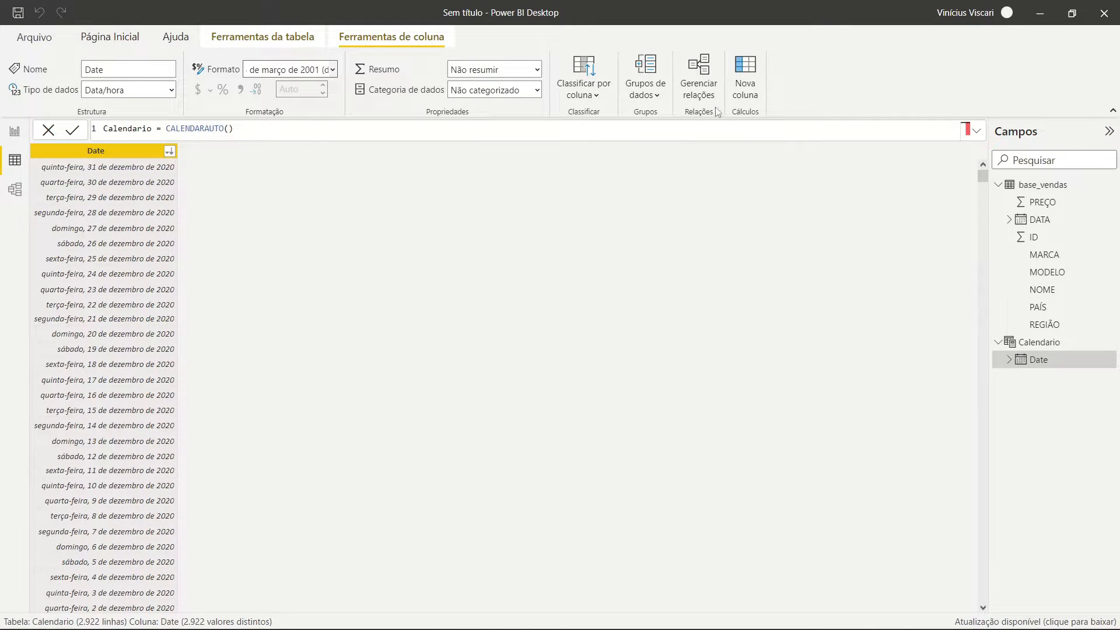
# Step: Add a calculated column named Dia to the Calendario table and begin its formula with the DAY function
pyautogui.click(746, 96)
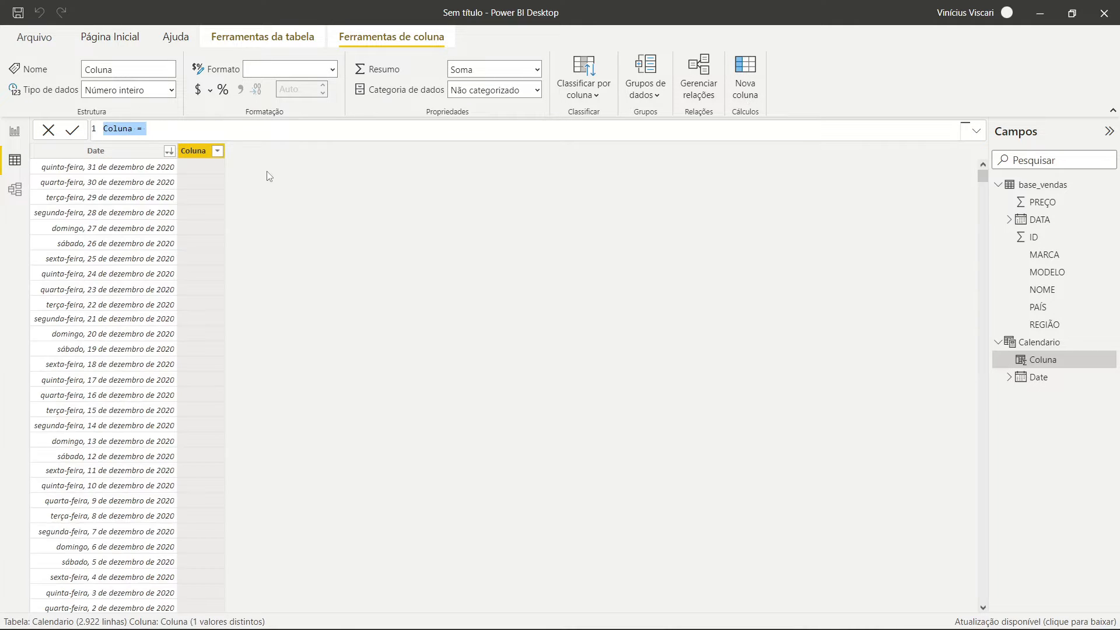
pyautogui.click(115, 129)
pyautogui.doubleClick(117, 129)
pyautogui.write('Dia = ')
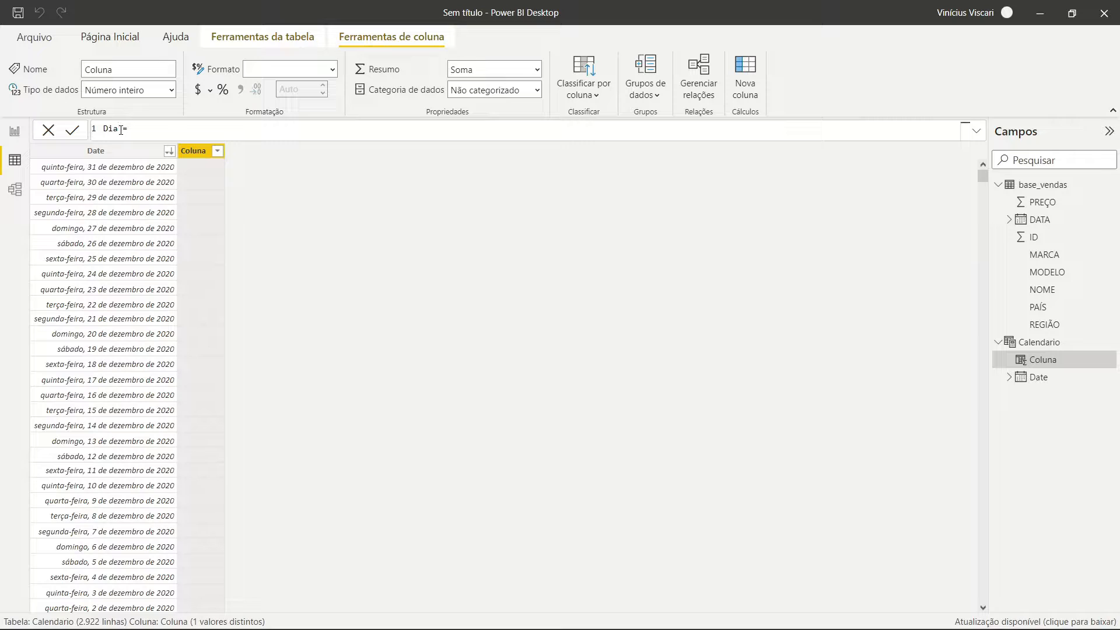
pyautogui.write('day')
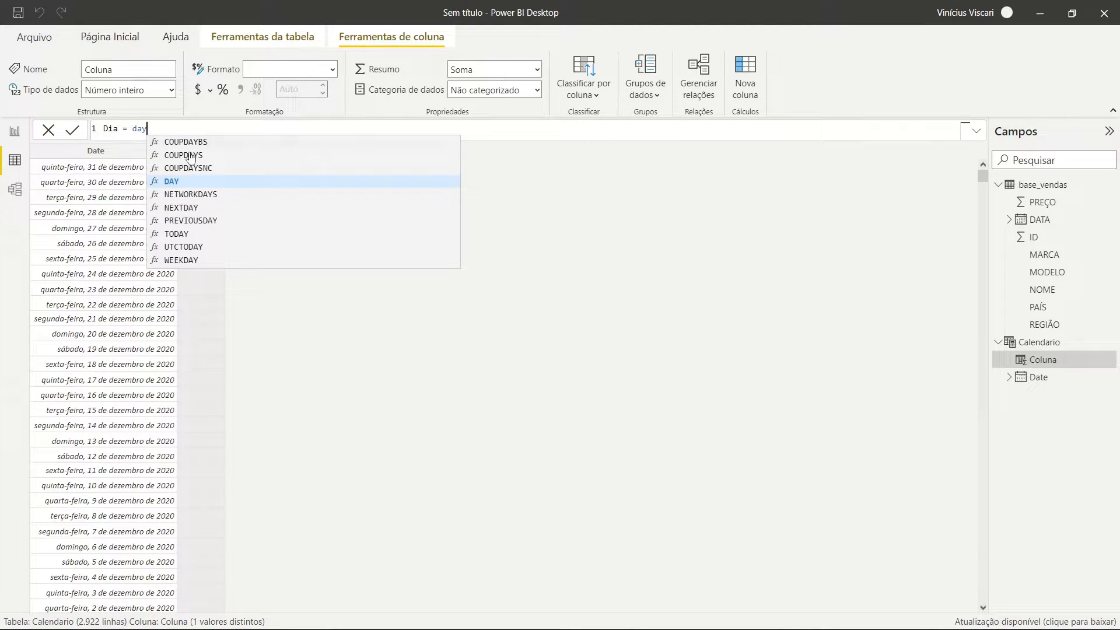
pyautogui.click(195, 183)
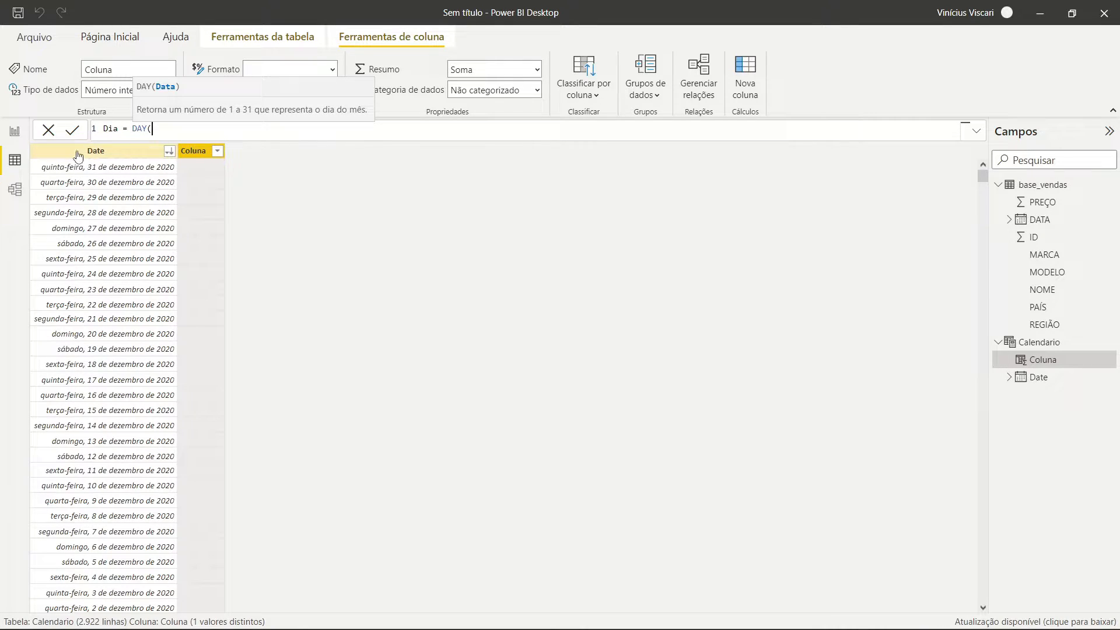
pyautogui.write('da')
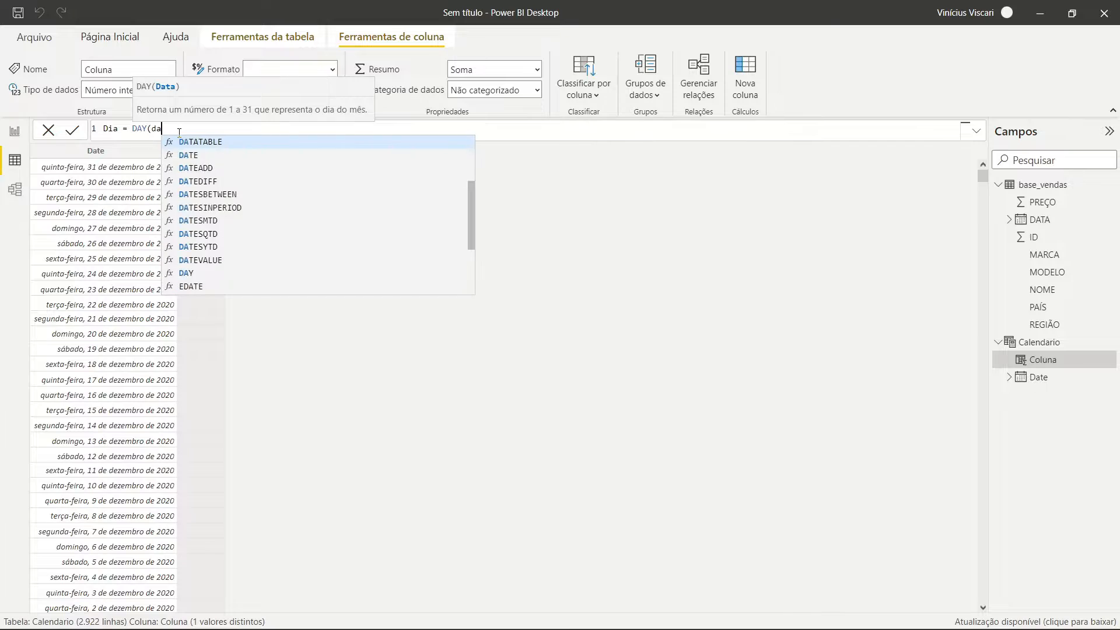
pyautogui.write('te')
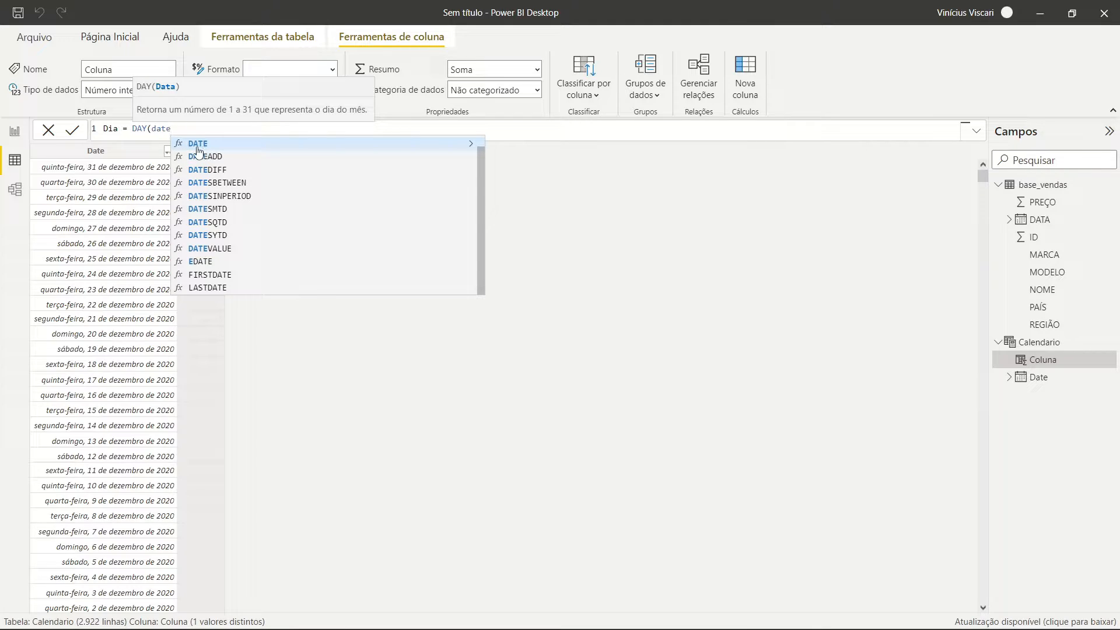
pyautogui.press('BackSpace')
pyautogui.press('BackSpace')
pyautogui.press('BackSpace')
pyautogui.press('BackSpace')
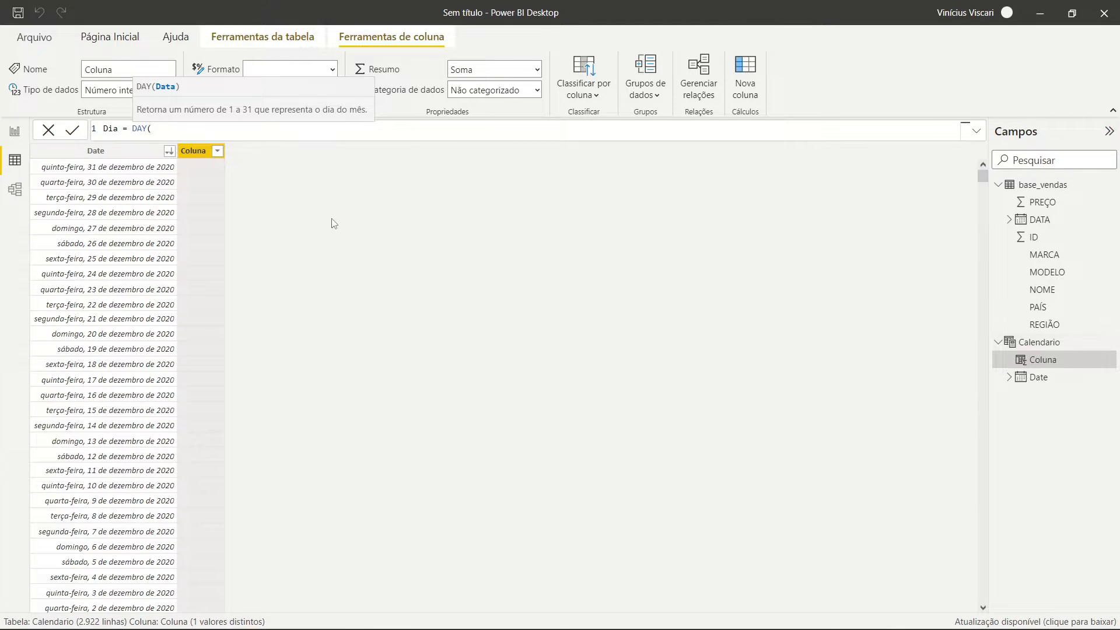
# Step: Complete the Dia column's formula as DAY(Calendario[Date])
pyautogui.write('cale')
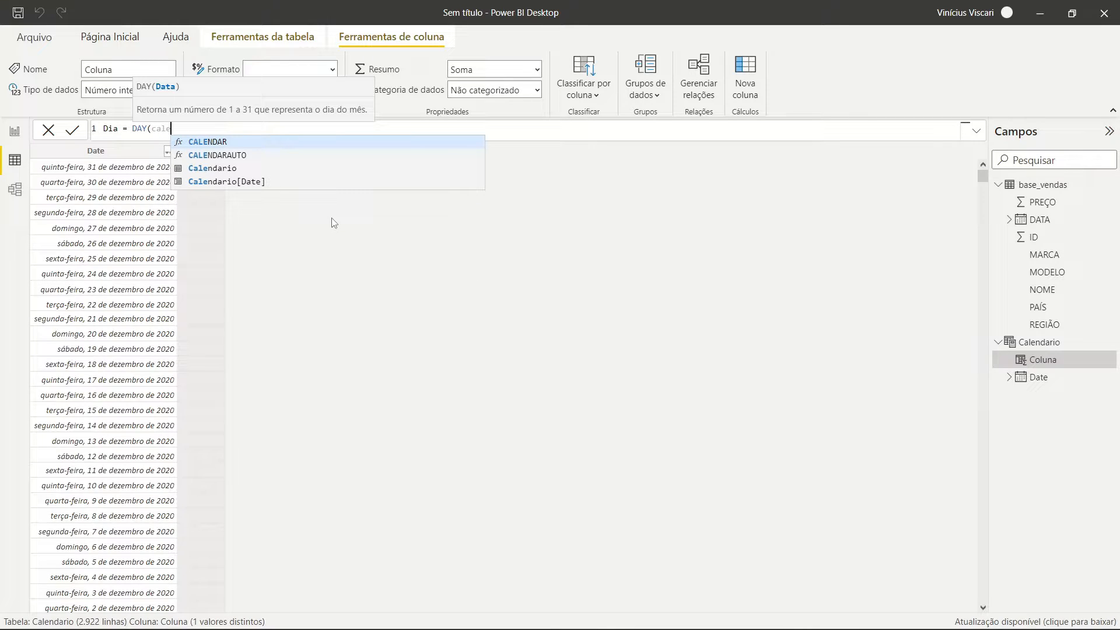
pyautogui.click(248, 181)
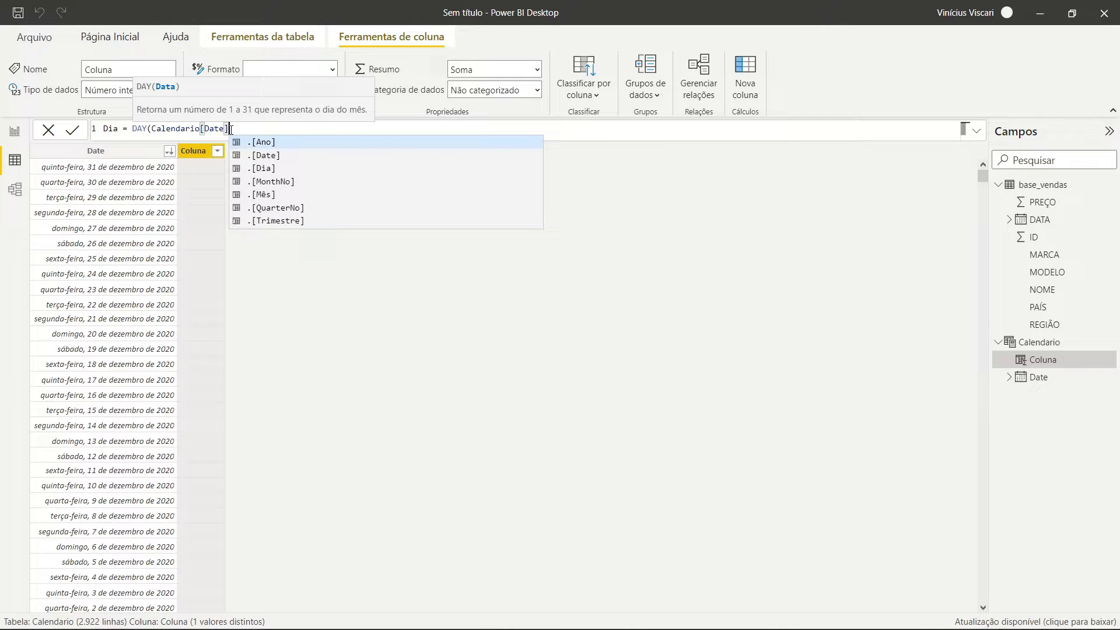
pyautogui.write(')')
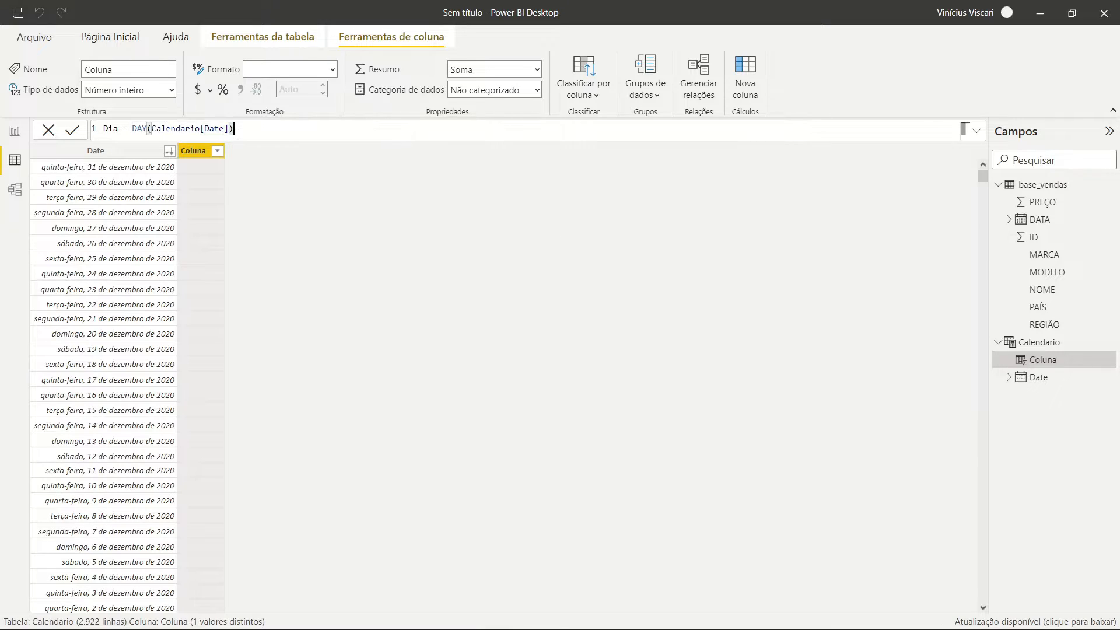
pyautogui.press('Return')
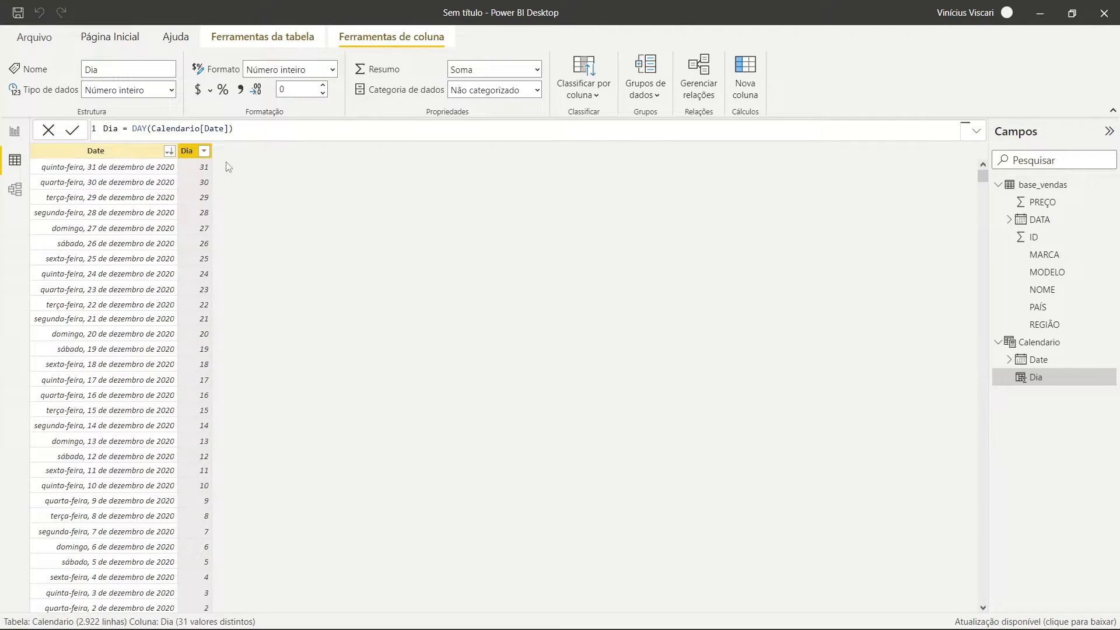
# Step: Add a calculated column to the Calendario table with the formula Mês = MONTH(Calendario[Date])
pyautogui.click(746, 81)
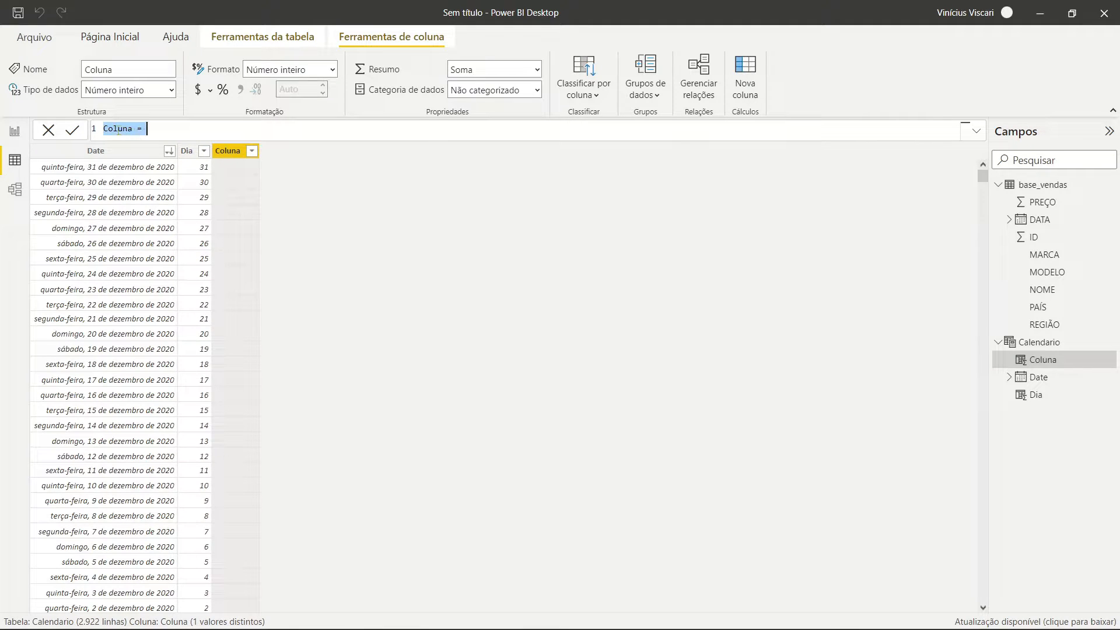
pyautogui.doubleClick(119, 129)
pyautogui.write('Mês = month')
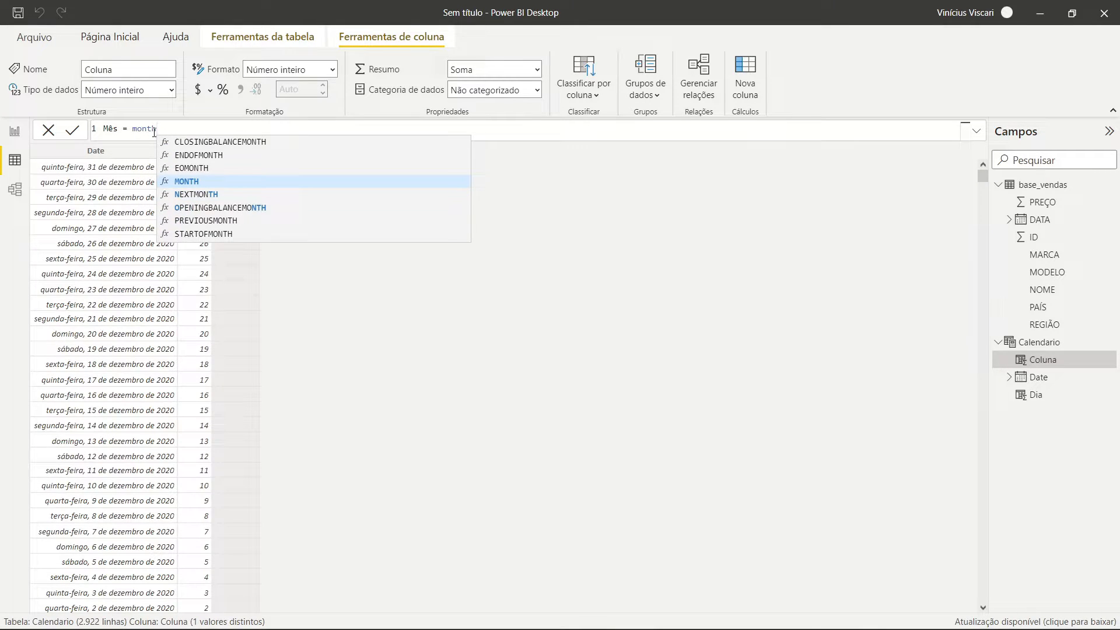
pyautogui.click(202, 183)
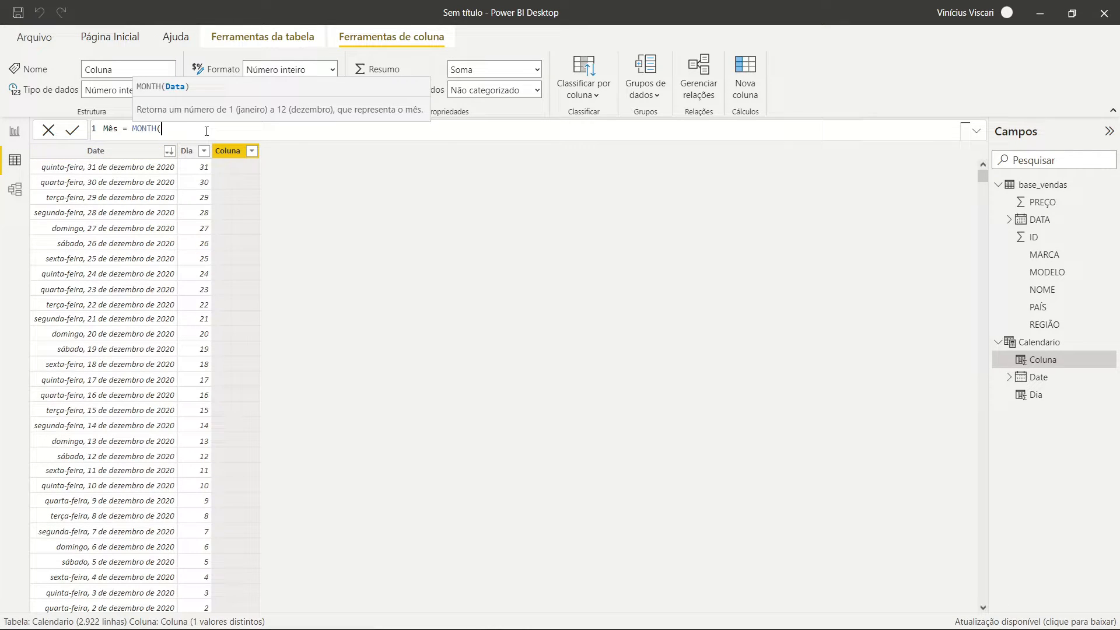
pyautogui.write('date')
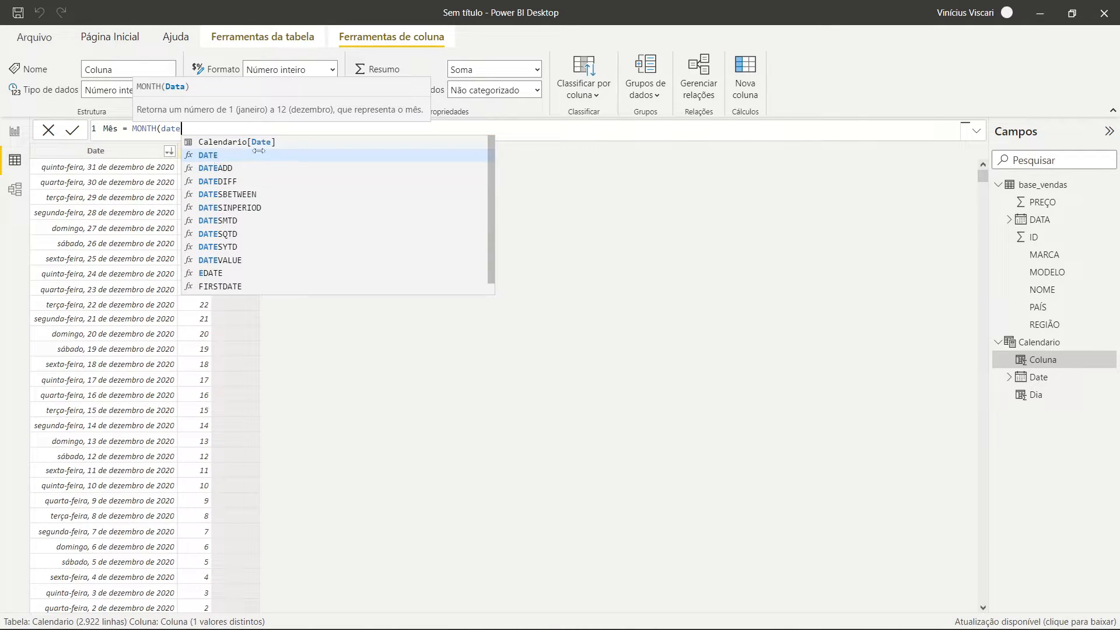
pyautogui.click(242, 143)
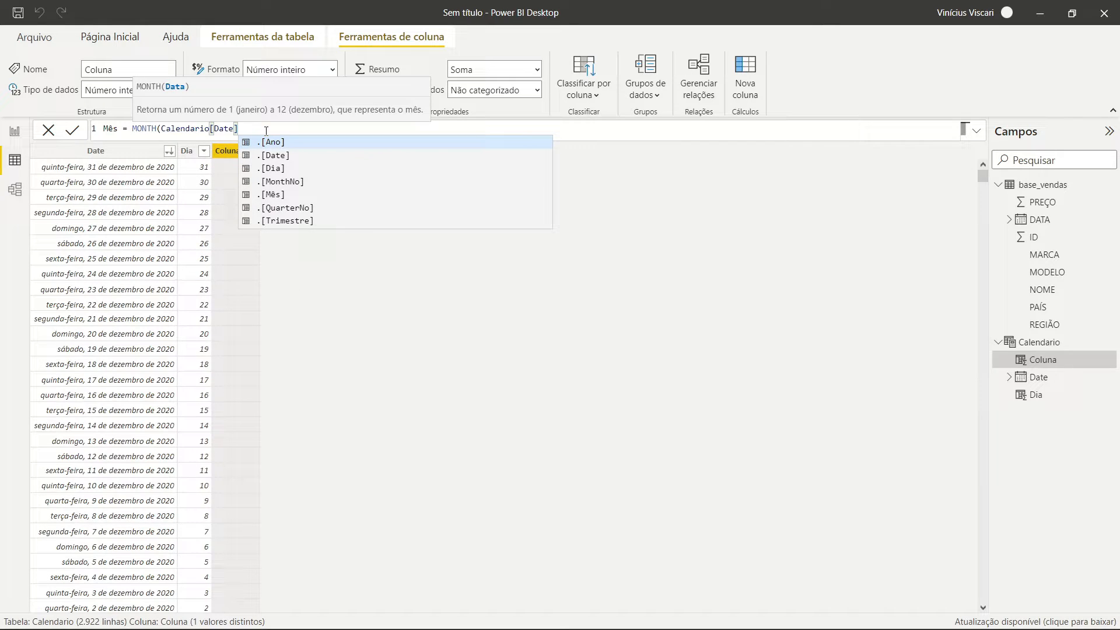
pyautogui.write(')')
pyautogui.press('Return')
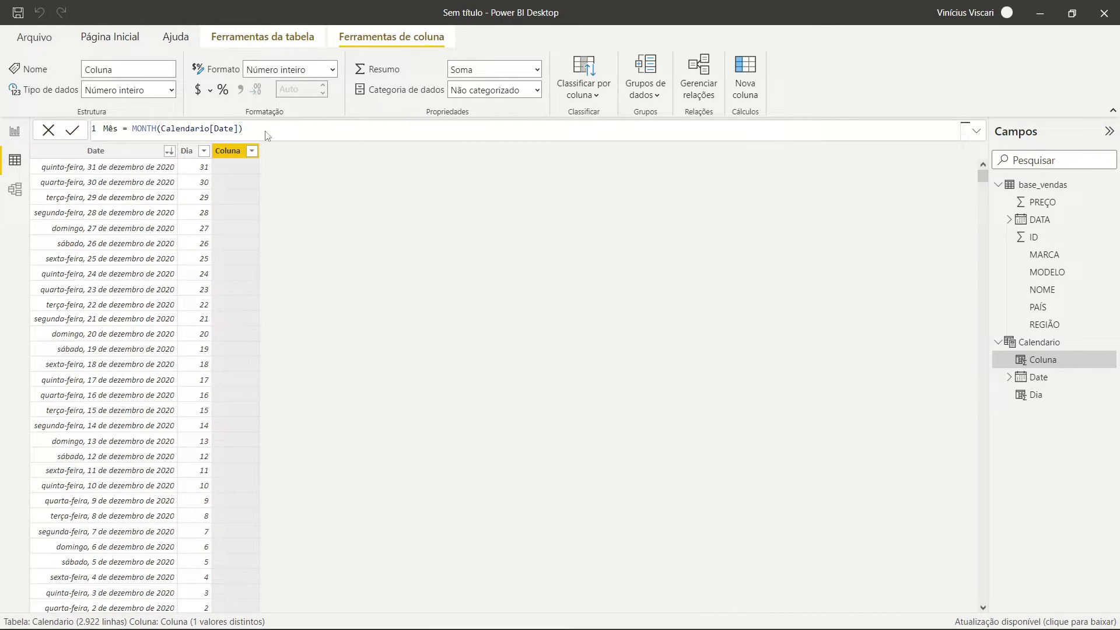
# Step: Add a calculated column to the Calendario table with the formula Ano = YEAR(Calendario[Date])
pyautogui.click(746, 76)
pyautogui.doubleClick(124, 130)
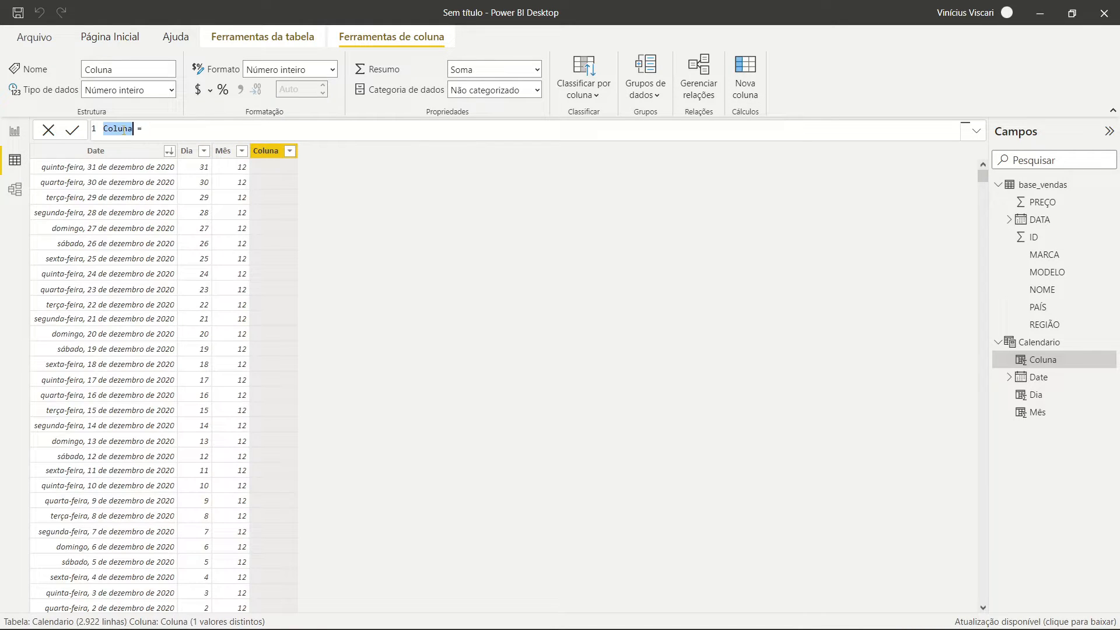
pyautogui.write('Ano')
pyautogui.click(176, 128)
pyautogui.write('year')
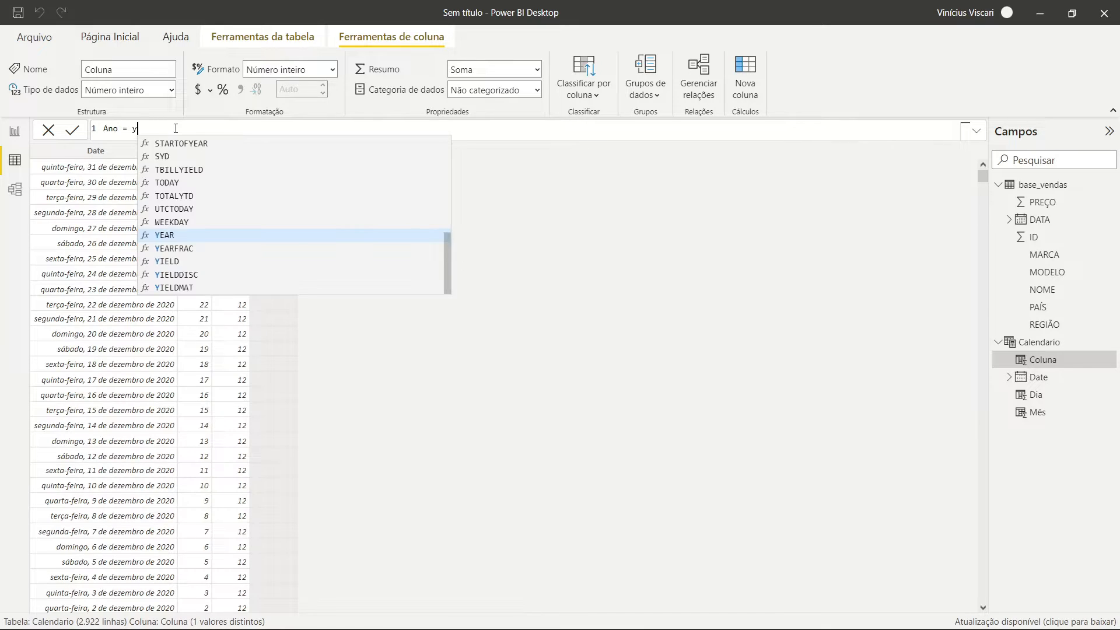
pyautogui.click(198, 236)
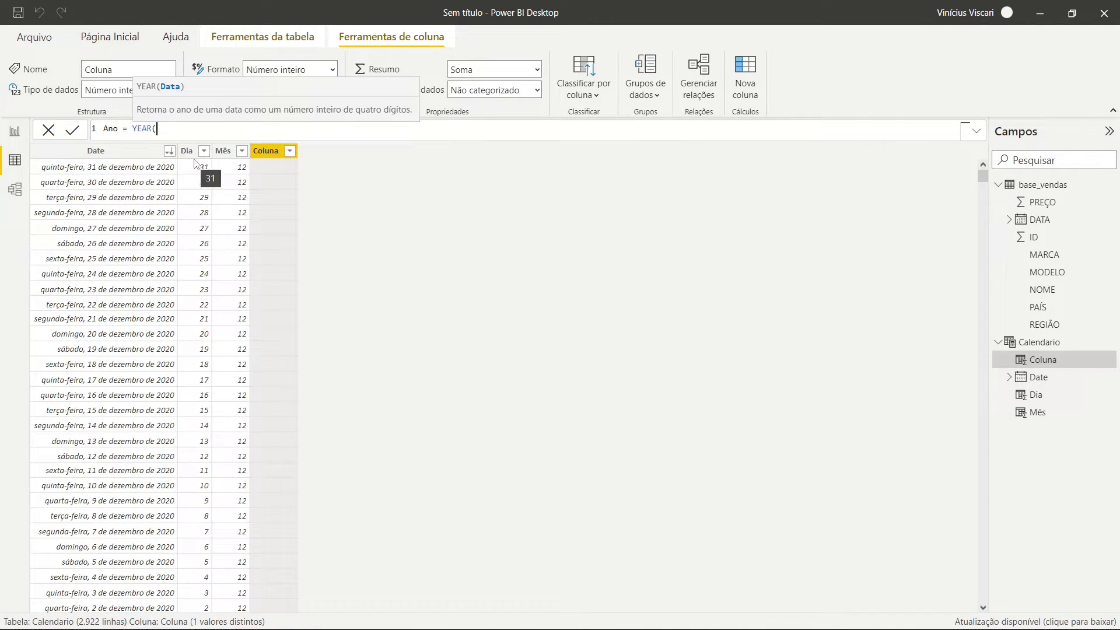
pyautogui.write('date')
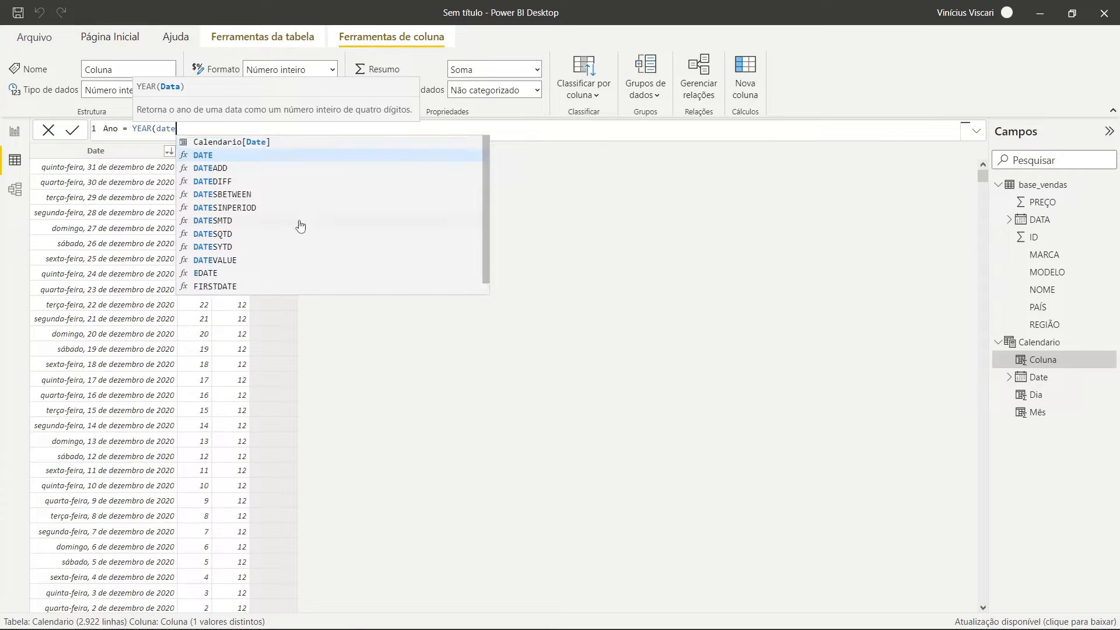
pyautogui.click(276, 145)
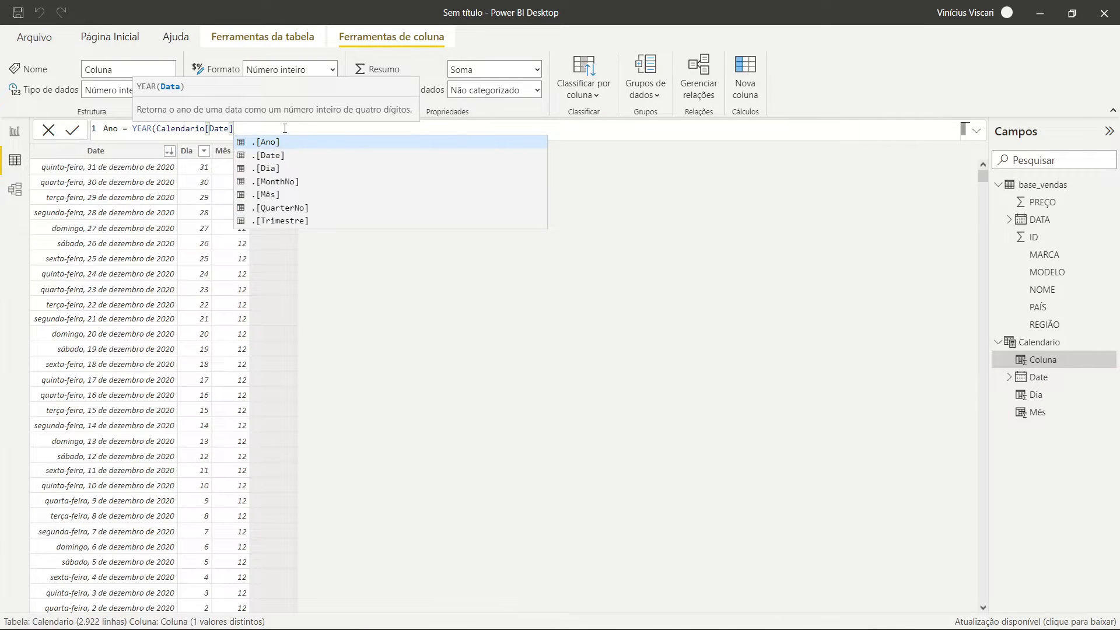
pyautogui.write(')')
pyautogui.press('Return')
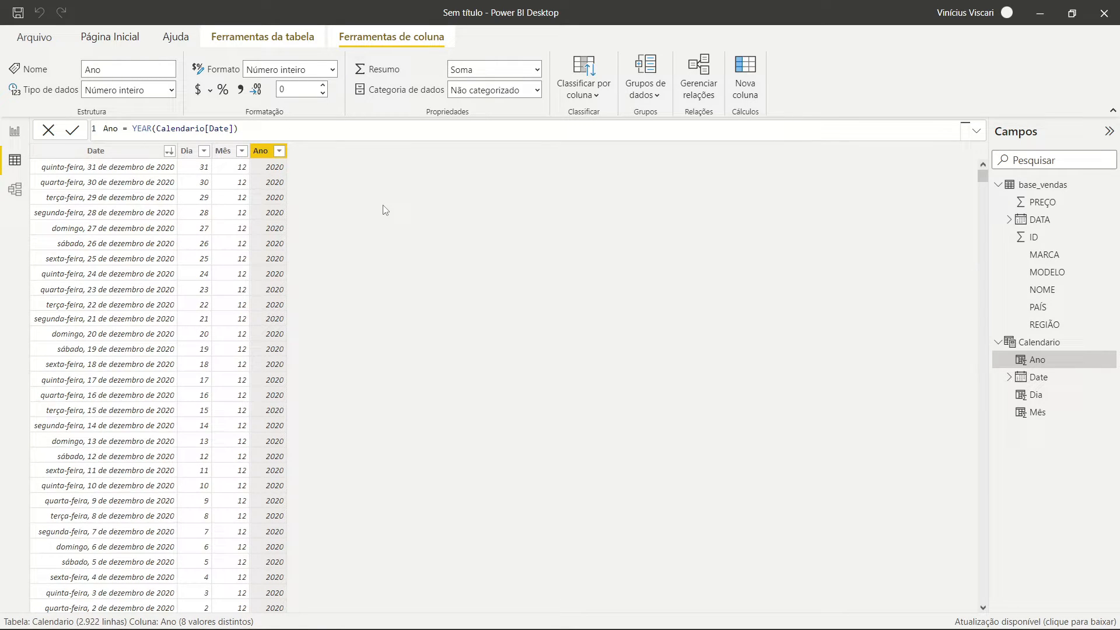
# Step: Add a calculated quarter column to the Calendario table with the formula Tri = Calendario[Date].[Trimestre]
pyautogui.click(739, 87)
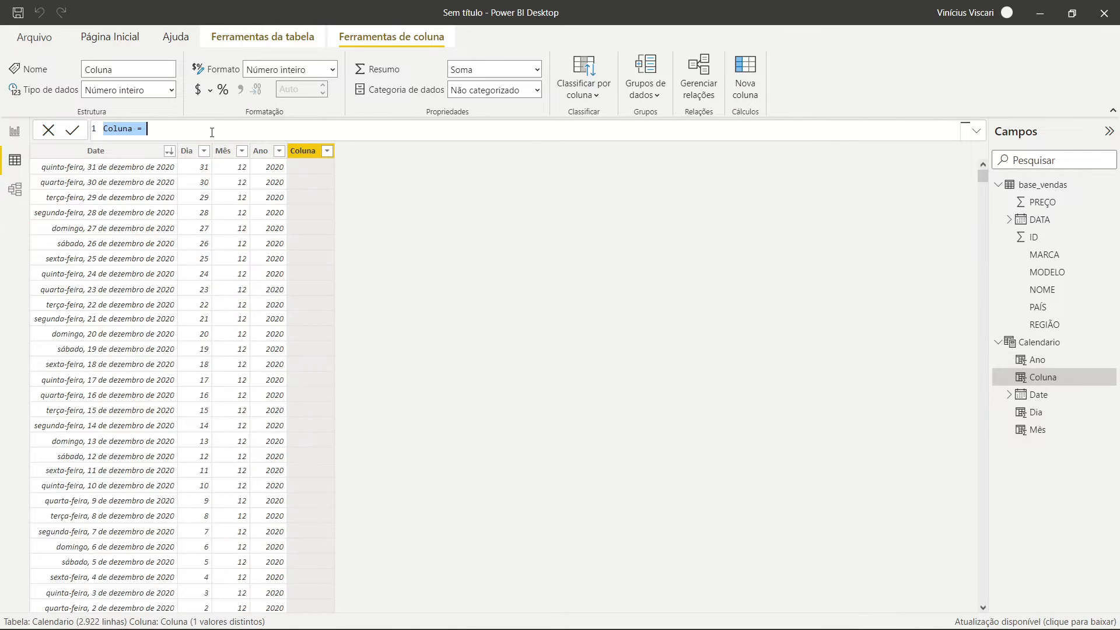
pyautogui.doubleClick(130, 128)
pyautogui.write('Tri')
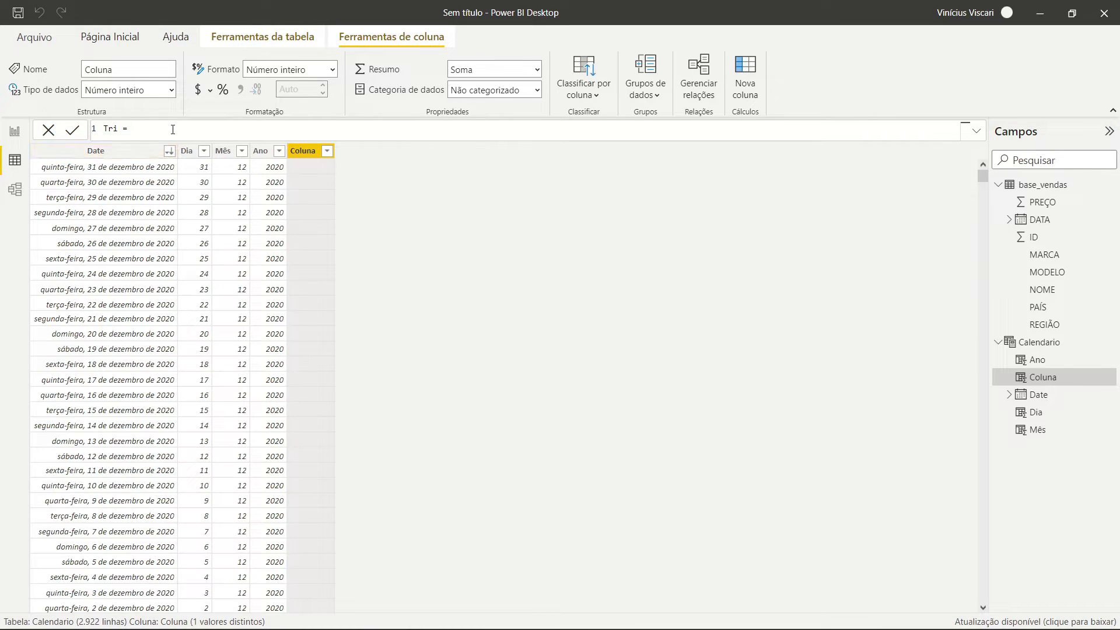
pyautogui.write('date')
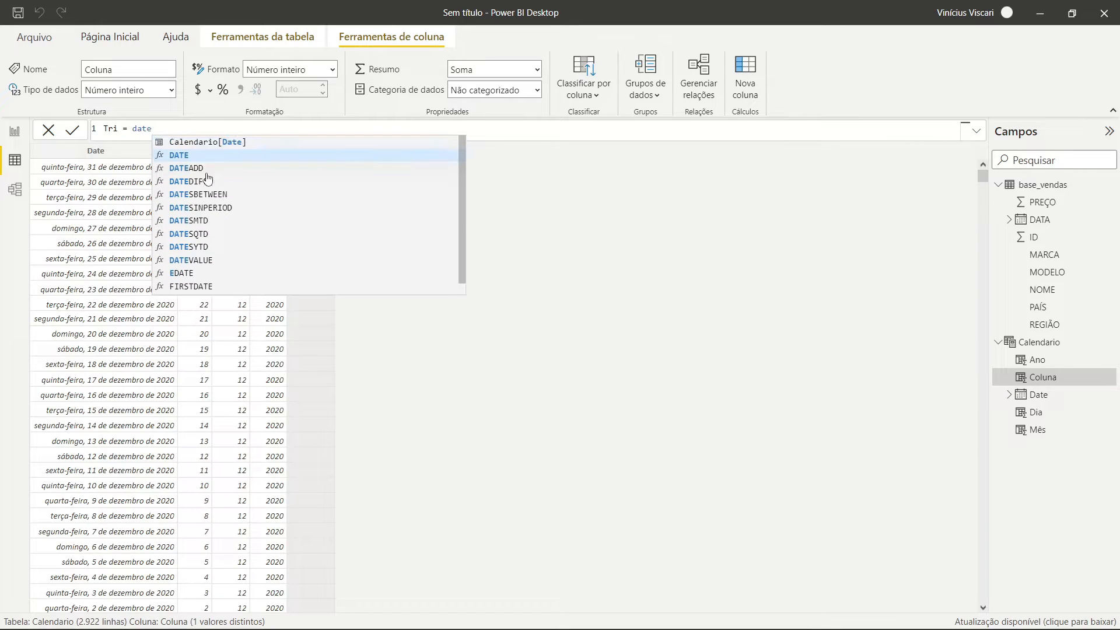
pyautogui.click(249, 142)
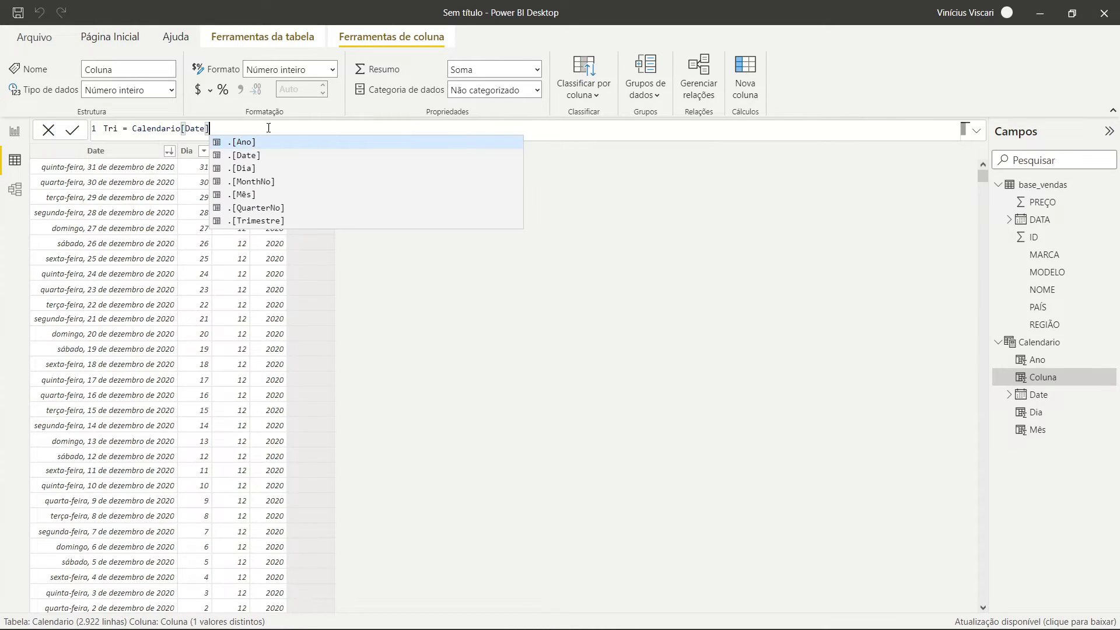
pyautogui.write('.')
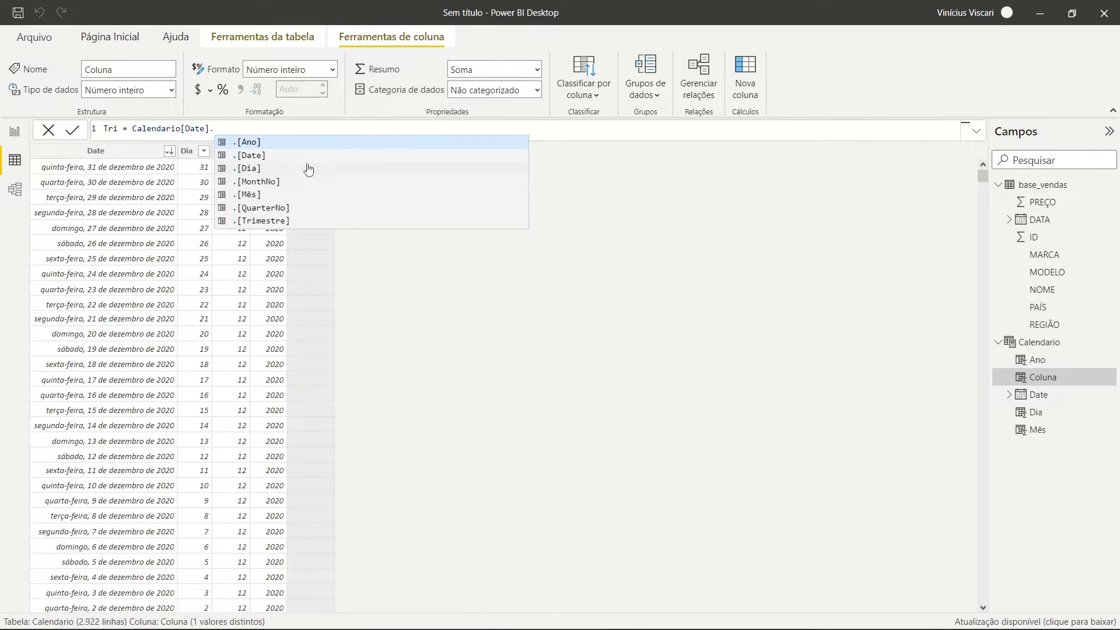
pyautogui.click(299, 221)
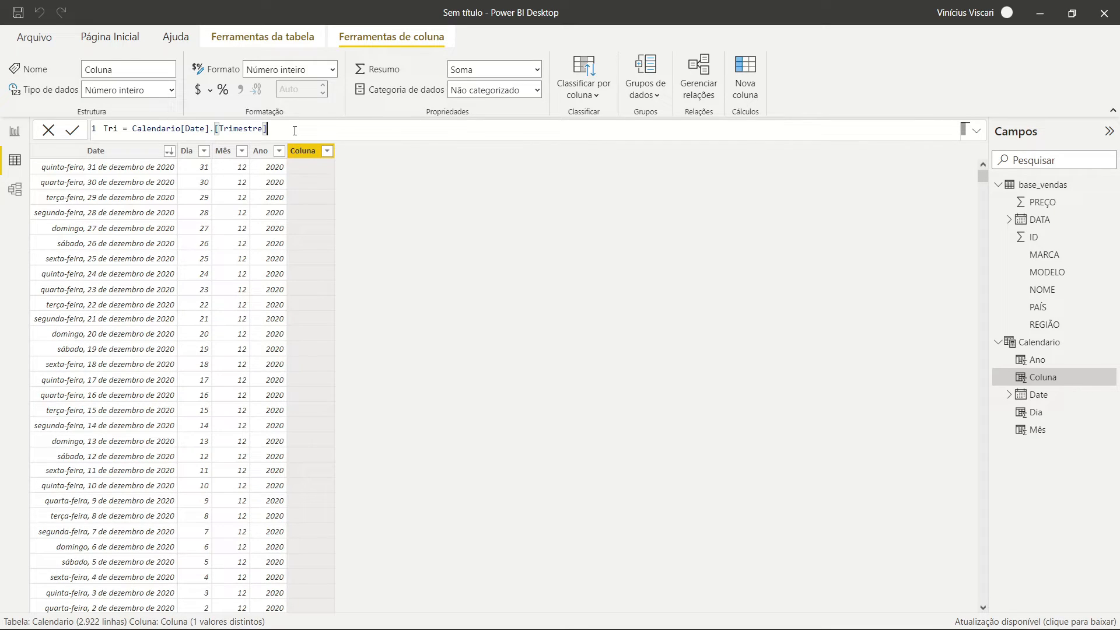
pyautogui.press('Return')
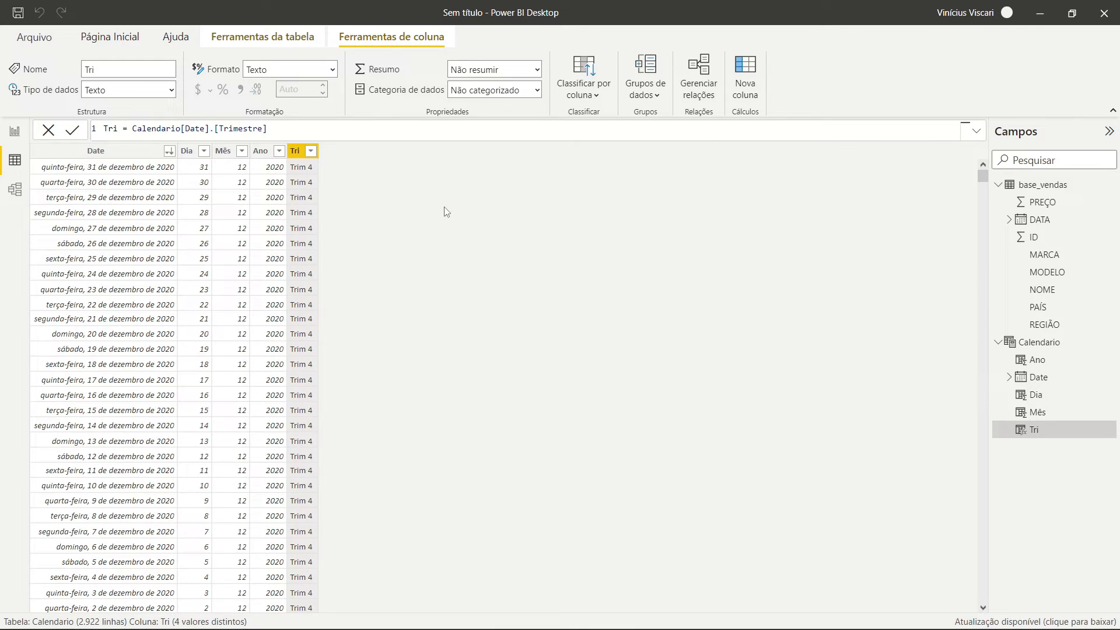
# Step: Change the Tri column's formula to Calendario[Date].[QuarterNo] and check its values across the table's rows
pyautogui.click(320, 131)
pyautogui.press('BackSpace')
pyautogui.press('BackSpace')
pyautogui.press('BackSpace')
pyautogui.press('BackSpace')
pyautogui.press('BackSpace')
pyautogui.press('BackSpace')
pyautogui.press('BackSpace')
pyautogui.press('BackSpace')
pyautogui.press('BackSpace')
pyautogui.press('BackSpace')
pyautogui.press('BackSpace')
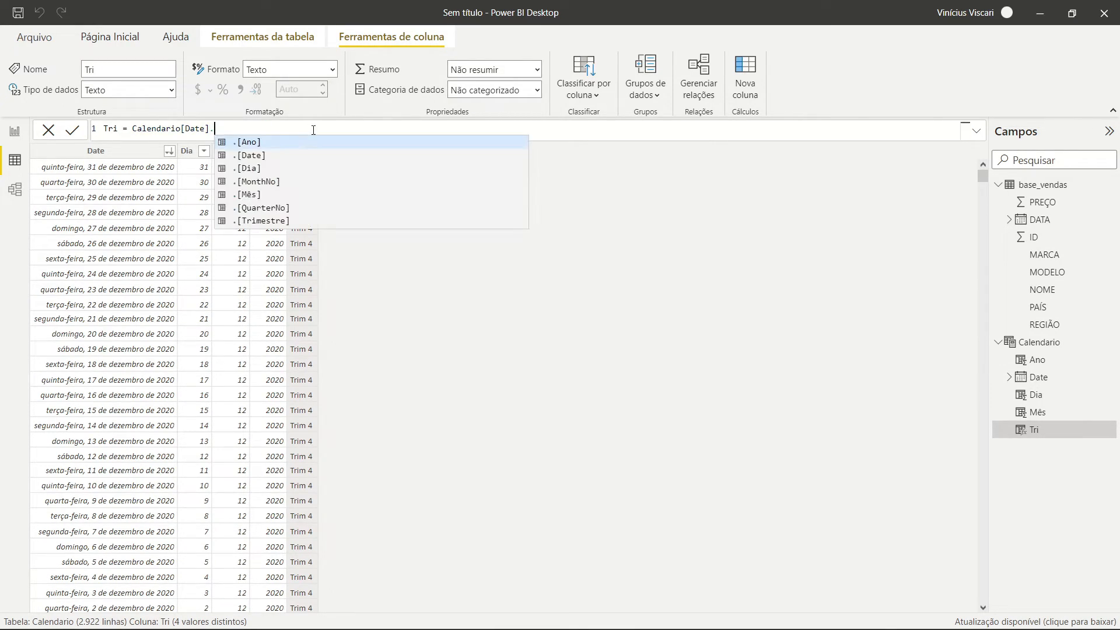
pyautogui.click(299, 211)
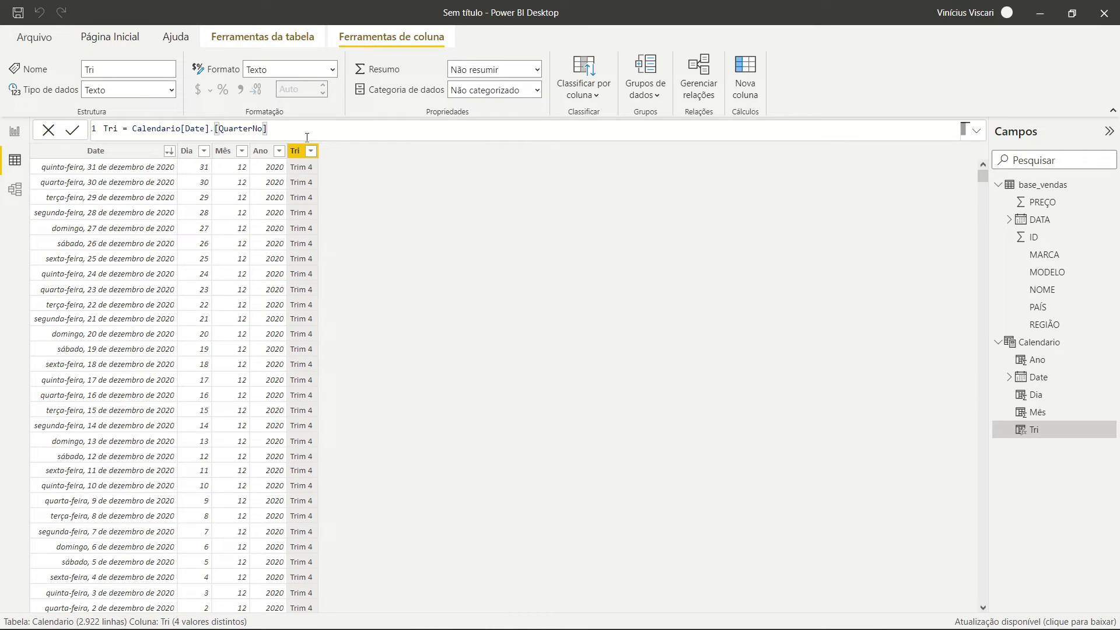
pyautogui.press('Return')
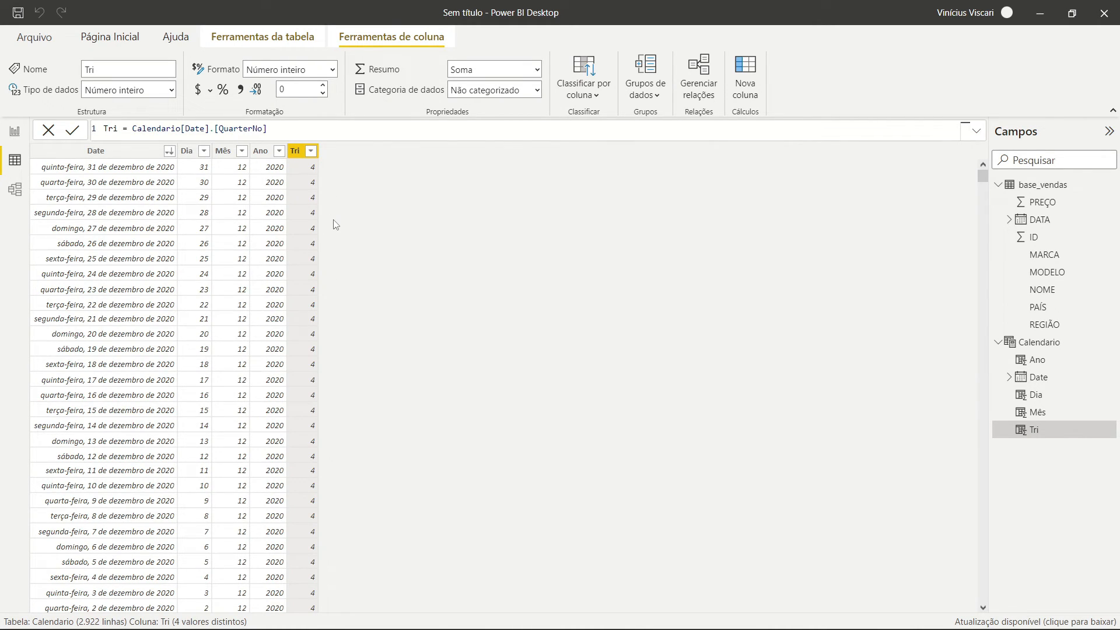
pyautogui.scroll(-20, 362, 350)
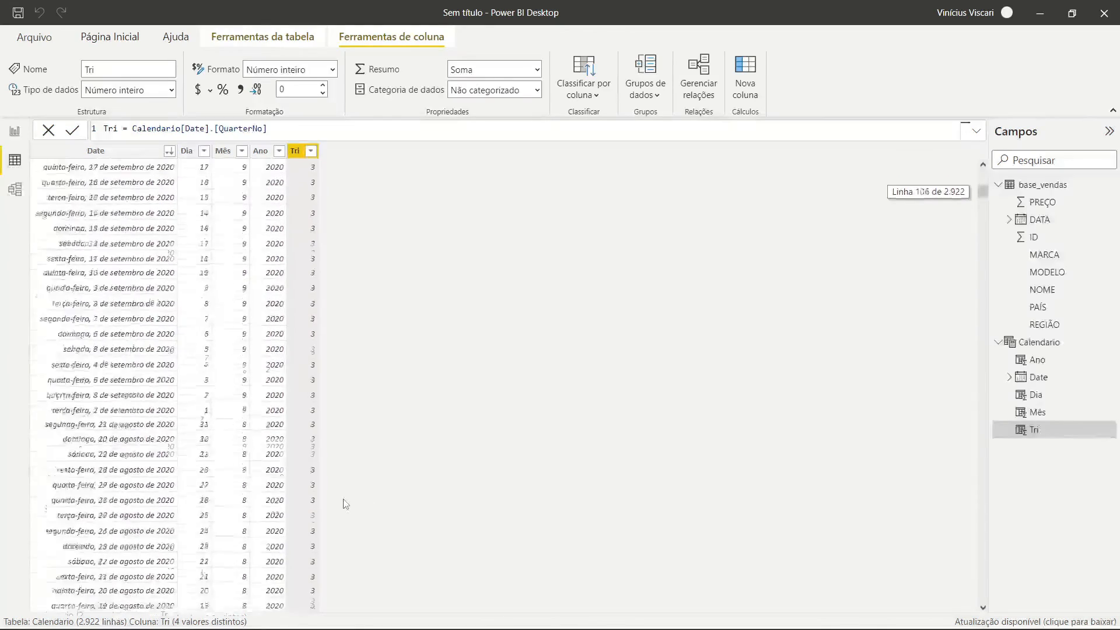
pyautogui.scroll(20, 346, 504)
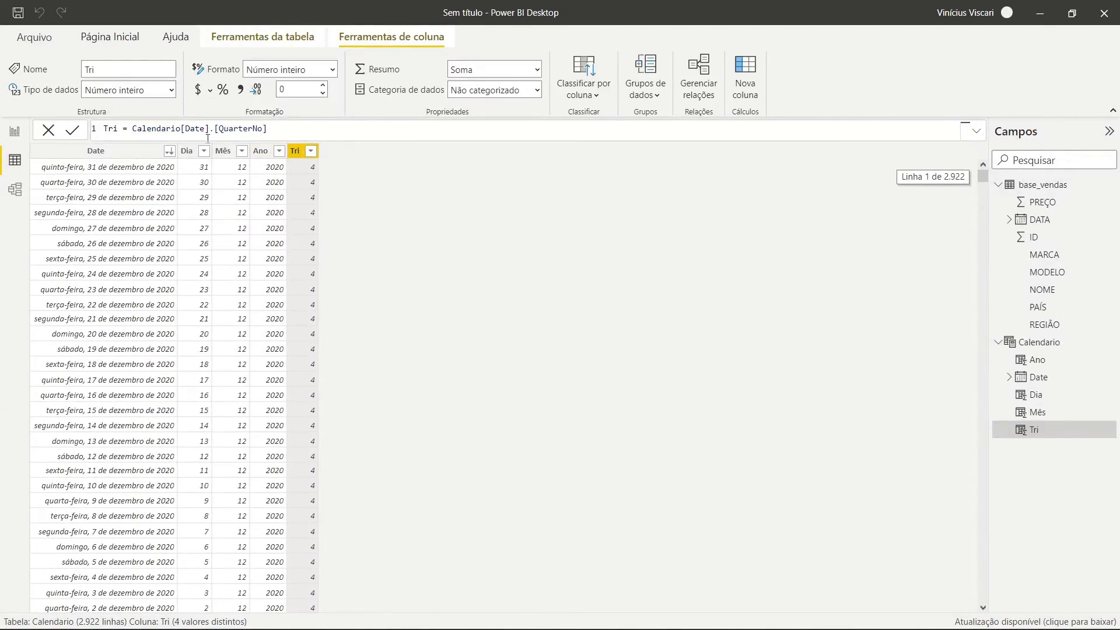
# Step: Replace QuarterNo in the Tri column's formula so that it reads Calendario[Date].[Trimestre]
pyautogui.moveTo(214, 129); pyautogui.dragTo(302, 128)
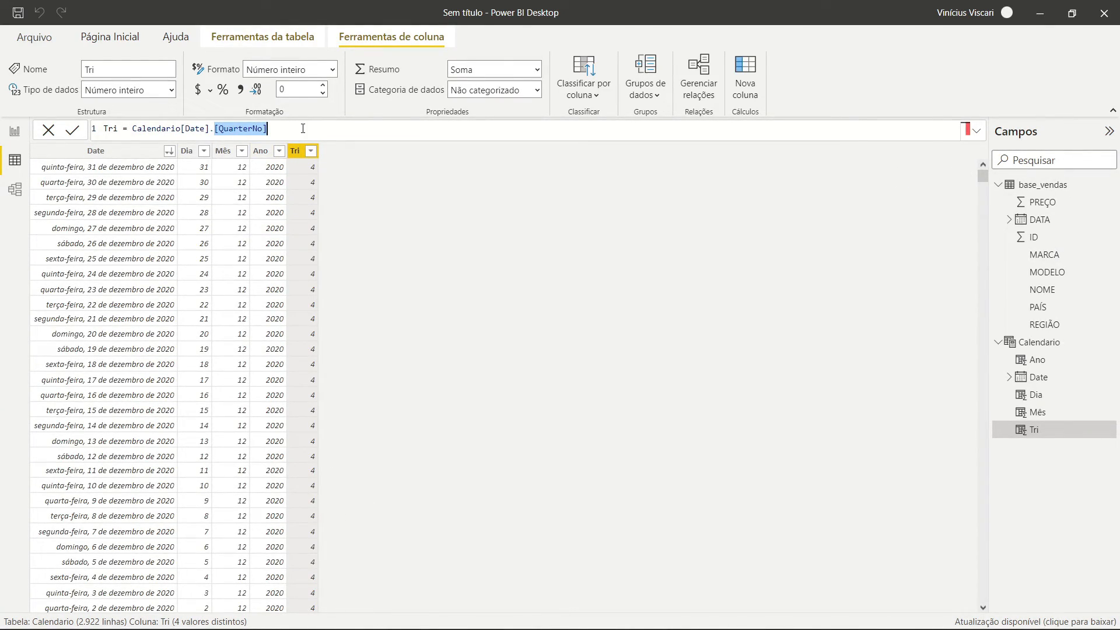
pyautogui.click(292, 128)
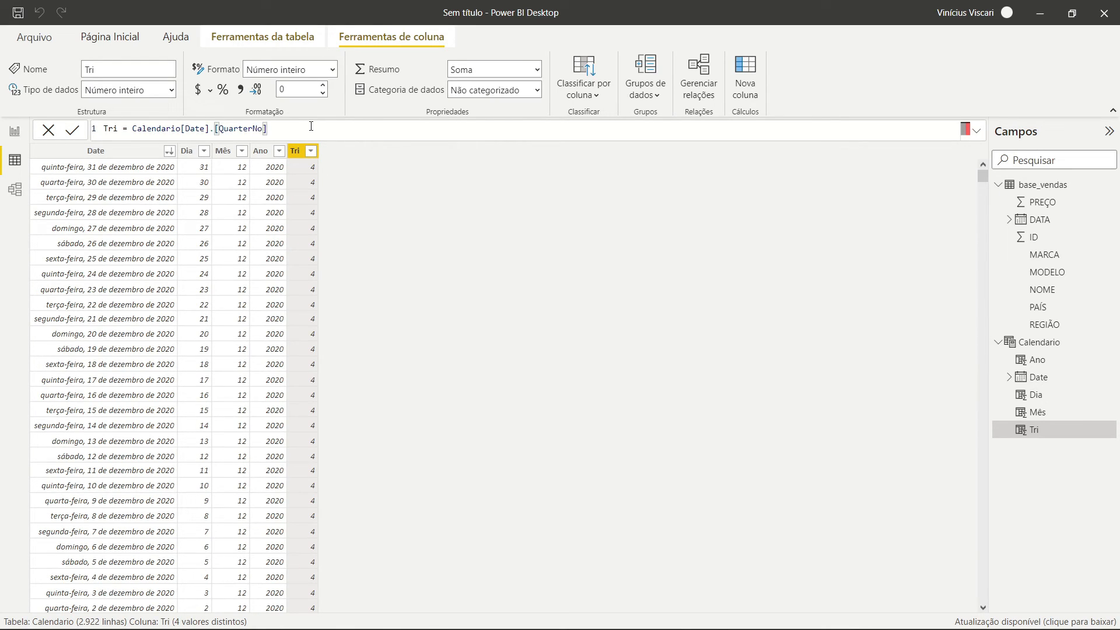
pyautogui.moveTo(213, 132); pyautogui.dragTo(287, 133)
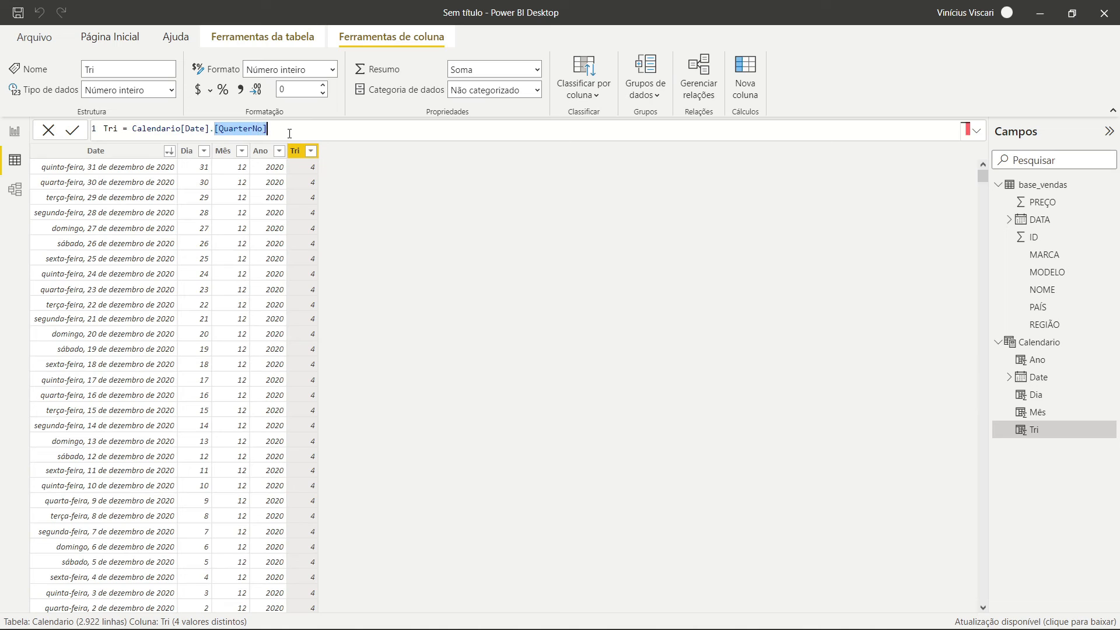
pyautogui.write('tri')
pyautogui.press('BackSpace')
pyautogui.press('BackSpace')
pyautogui.press('BackSpace')
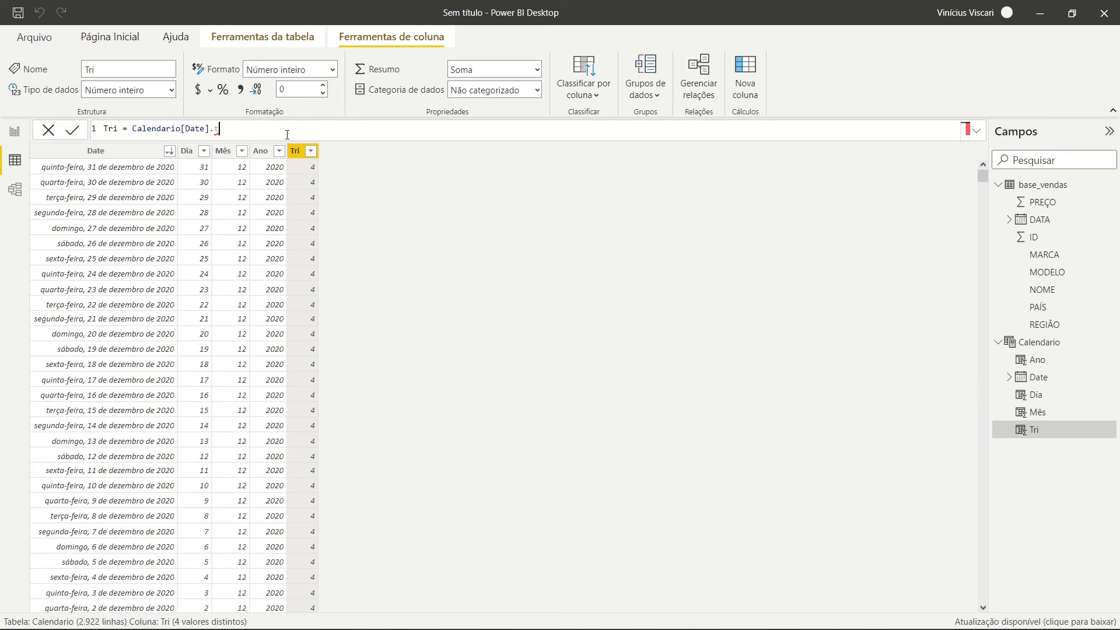
pyautogui.click(263, 220)
pyautogui.press('Return')
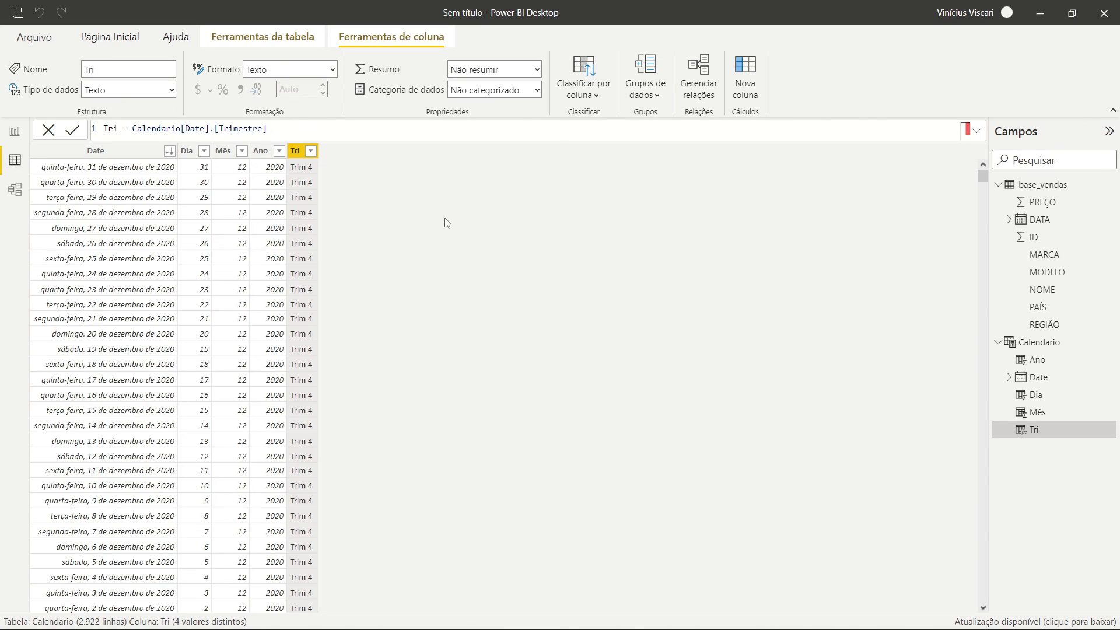